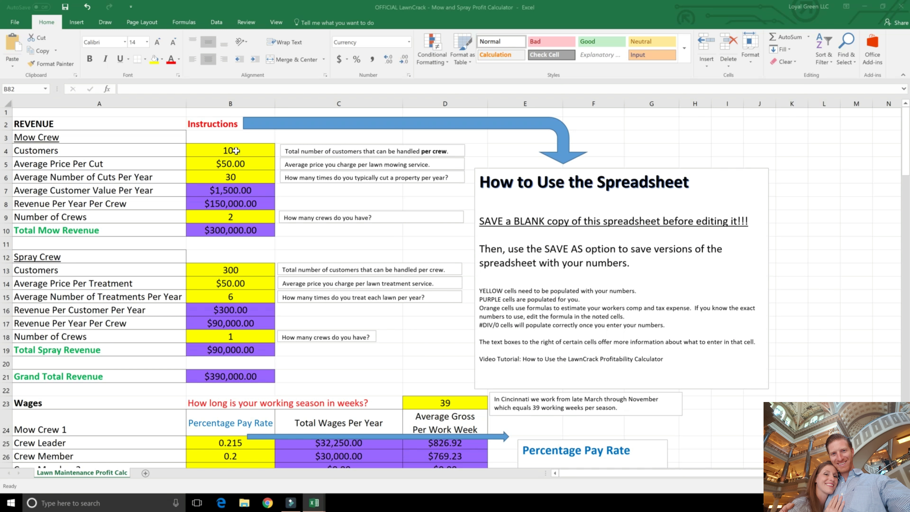
# Point out the Number of Crews and Average Price Per Cut inputs and the Mow and Spray Crew headings
pyautogui.click(229, 216)
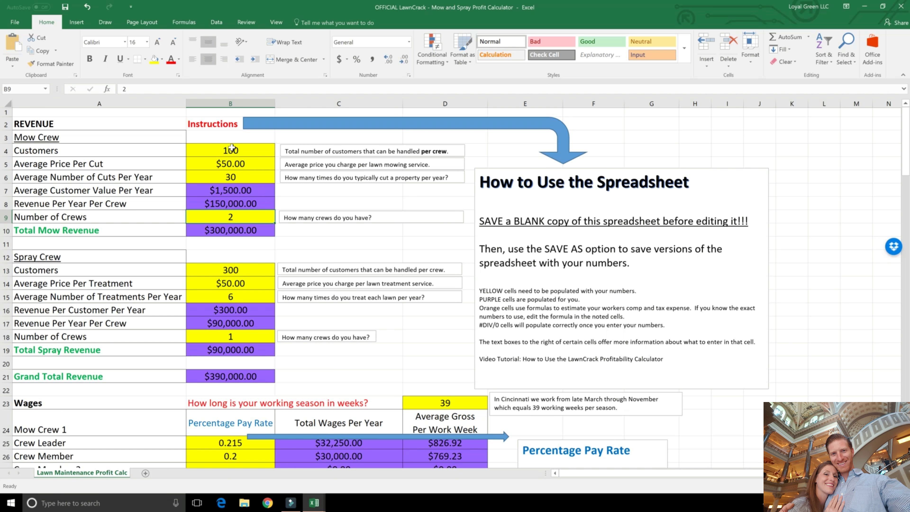
pyautogui.click(231, 164)
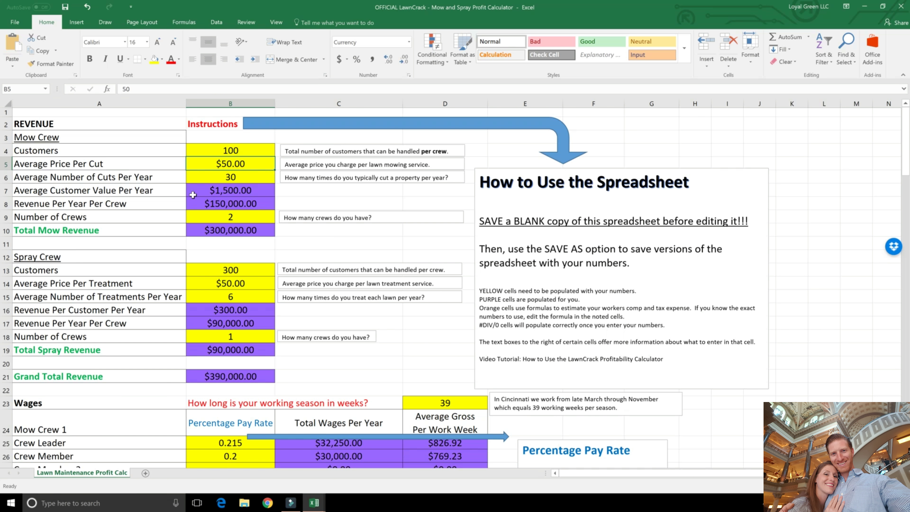
pyautogui.scroll(-2, 192, 194)
pyautogui.scroll(2, 193, 194)
pyautogui.scroll(-3, 113, 217)
pyautogui.scroll(3, 147, 224)
pyautogui.click(36, 138)
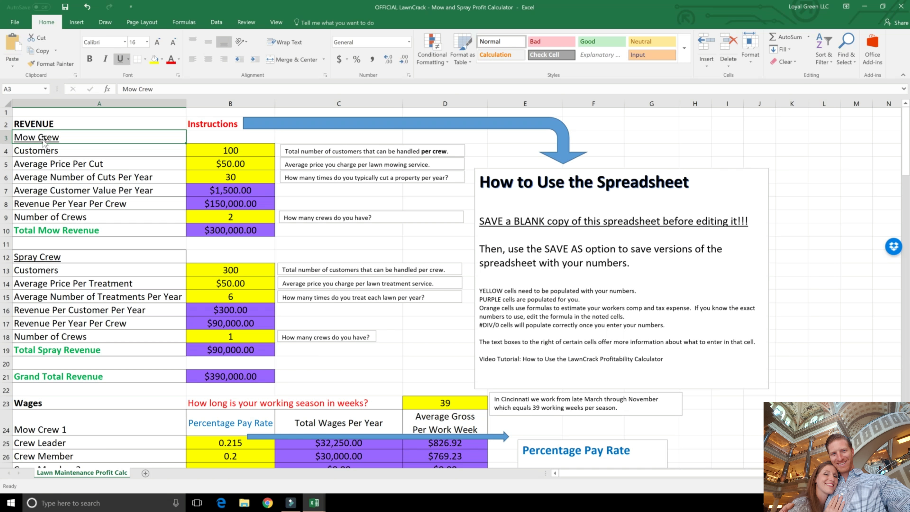
pyautogui.click(40, 255)
pyautogui.click(46, 138)
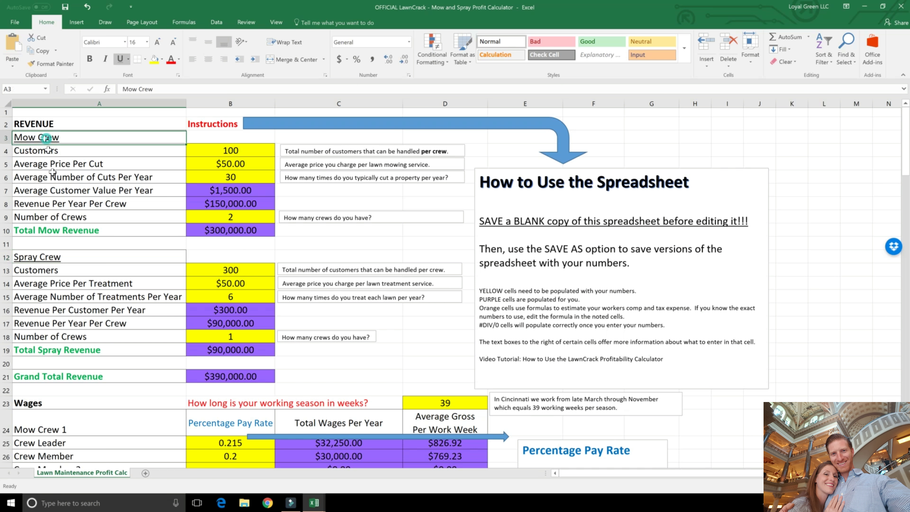
pyautogui.click(53, 254)
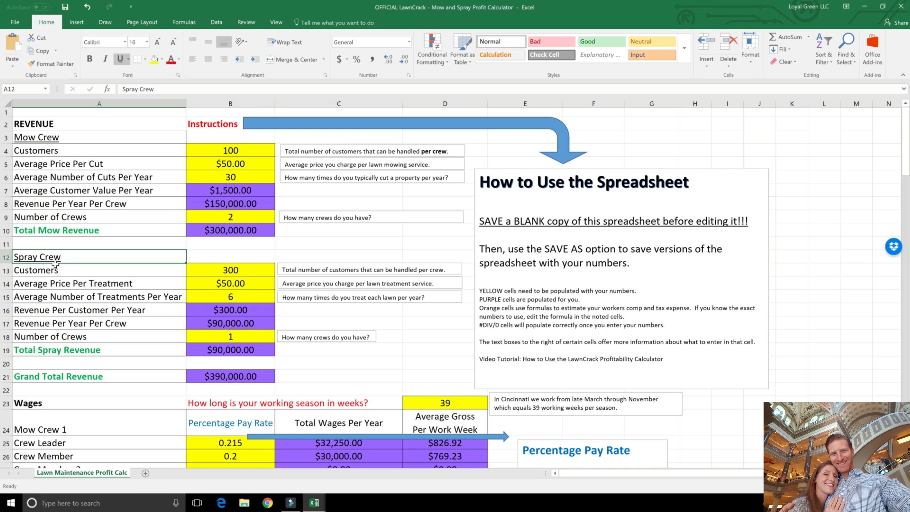
# Move down to highlight the Wages heading, Grand Total Wages row and Overhead Expenses table
pyautogui.scroll(-5, 56, 263)
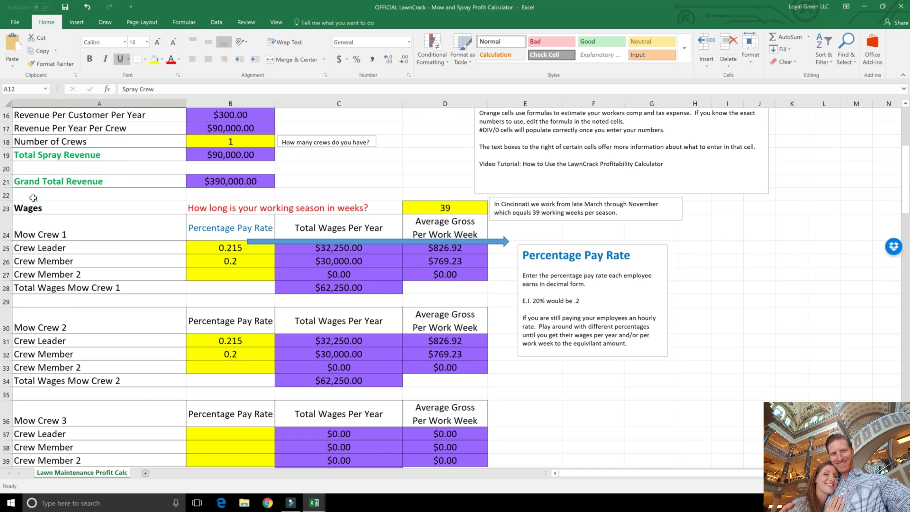
pyautogui.click(34, 198)
pyautogui.click(32, 205)
pyautogui.scroll(-8, 43, 207)
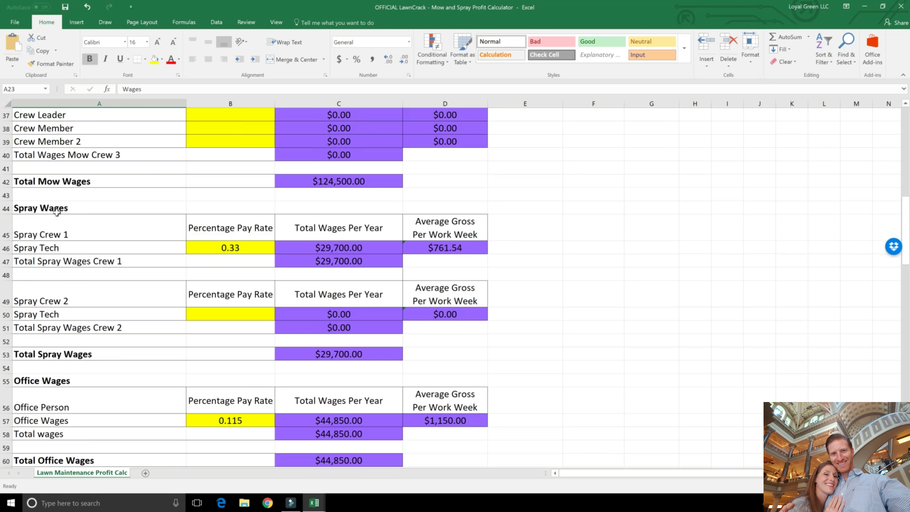
pyautogui.scroll(-6, 56, 212)
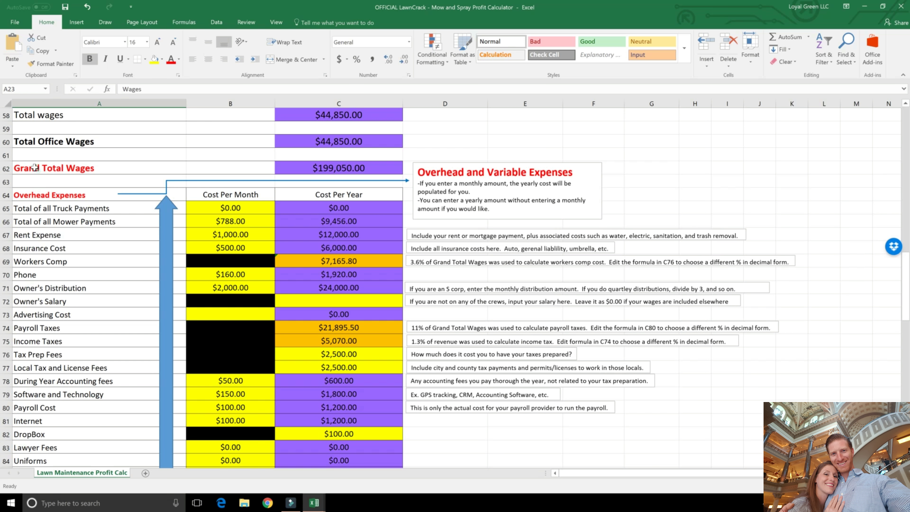
pyautogui.click(34, 168)
pyautogui.click(36, 194)
pyautogui.scroll(-6, 83, 199)
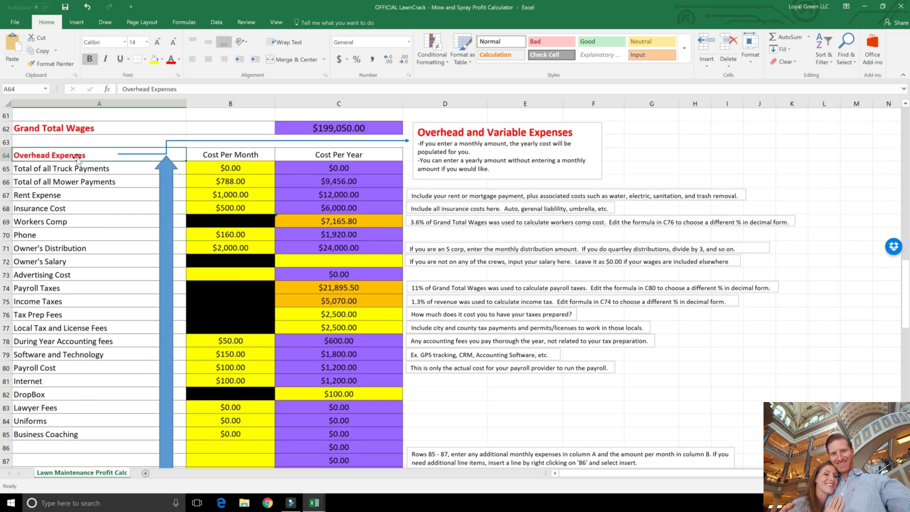
pyautogui.scroll(-3, 78, 215)
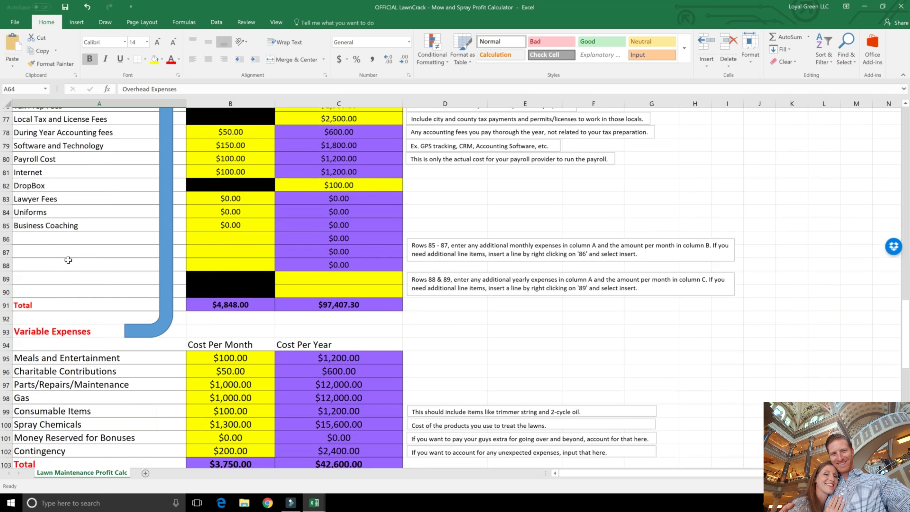
# Highlight Variable Expenses, Total Revenue, Total Wages & Expenses, Retained $$$ and the 13% margin note
pyautogui.click(61, 261)
pyautogui.scroll(-1, 104, 272)
pyautogui.scroll(-3, 104, 272)
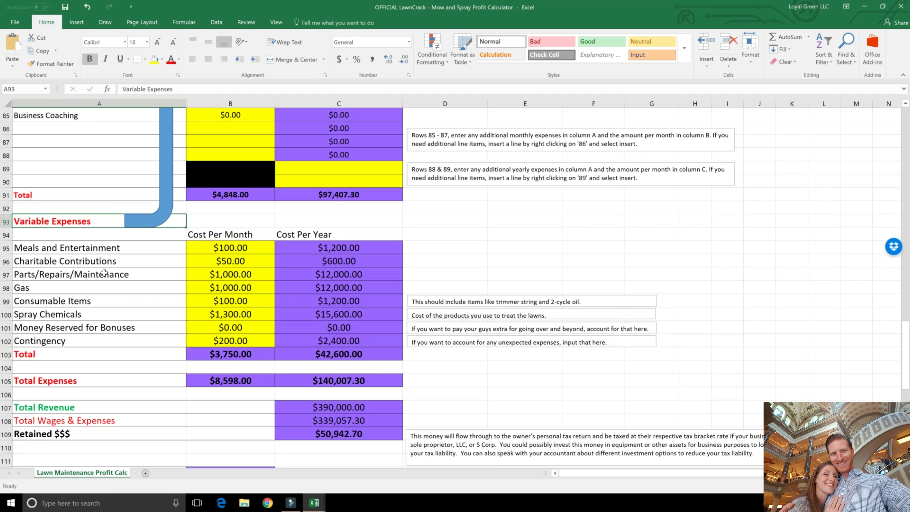
pyautogui.scroll(-2, 58, 347)
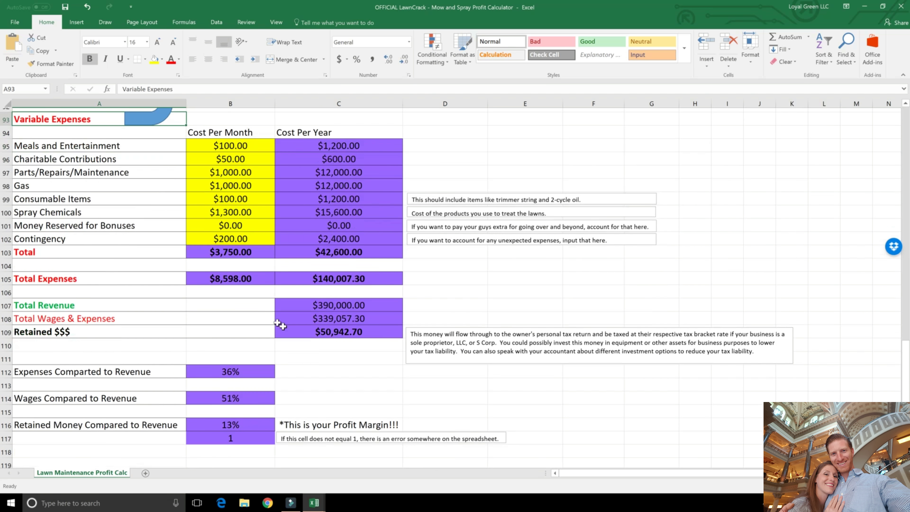
pyautogui.click(43, 246)
pyautogui.click(82, 264)
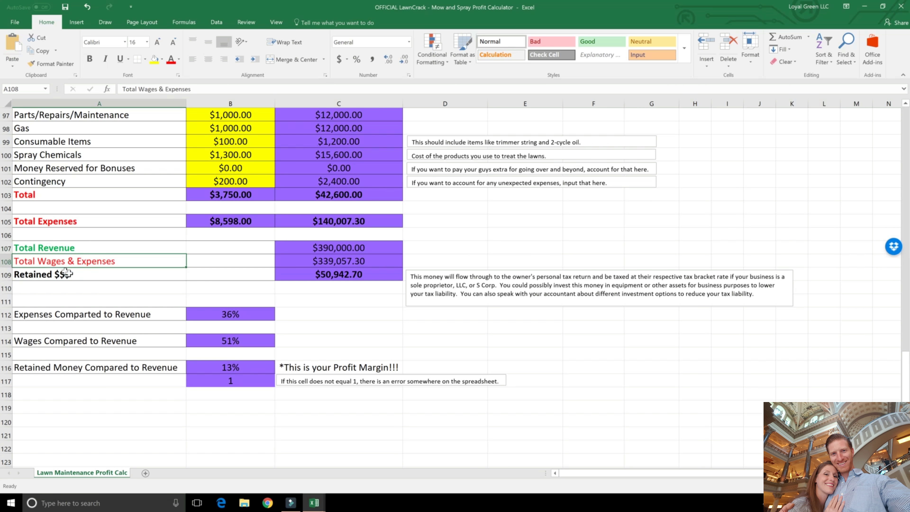
pyautogui.click(66, 272)
pyautogui.click(314, 367)
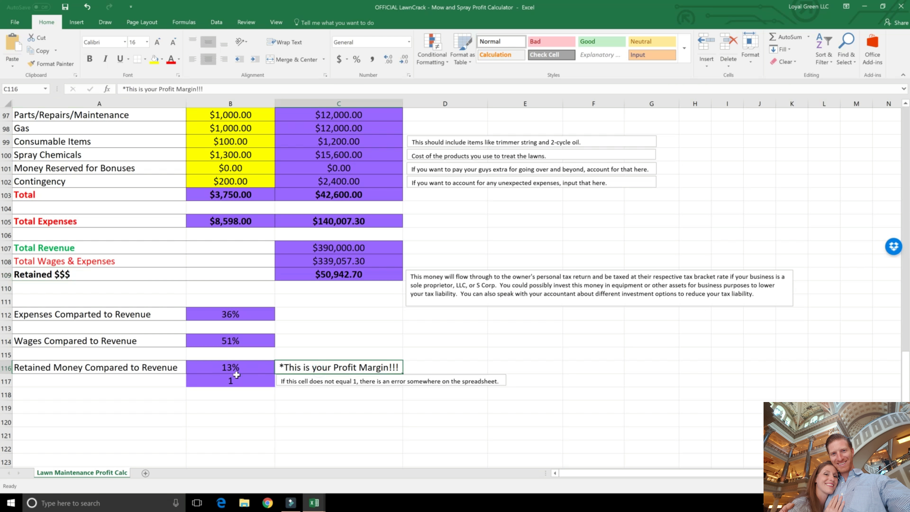
# Go over the expense notes on unexpected expenses, bonus money and spray chemical costs
pyautogui.scroll(2, 470, 332)
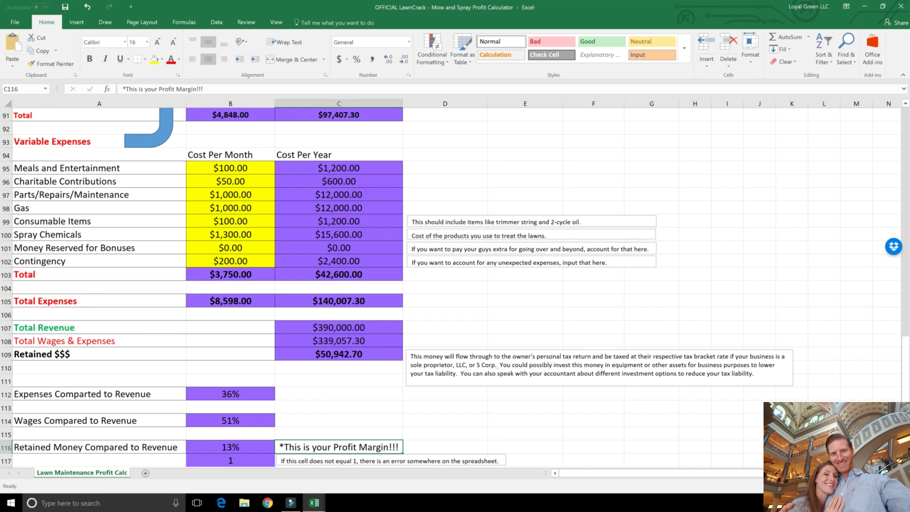
pyautogui.click(599, 385)
pyautogui.click(476, 262)
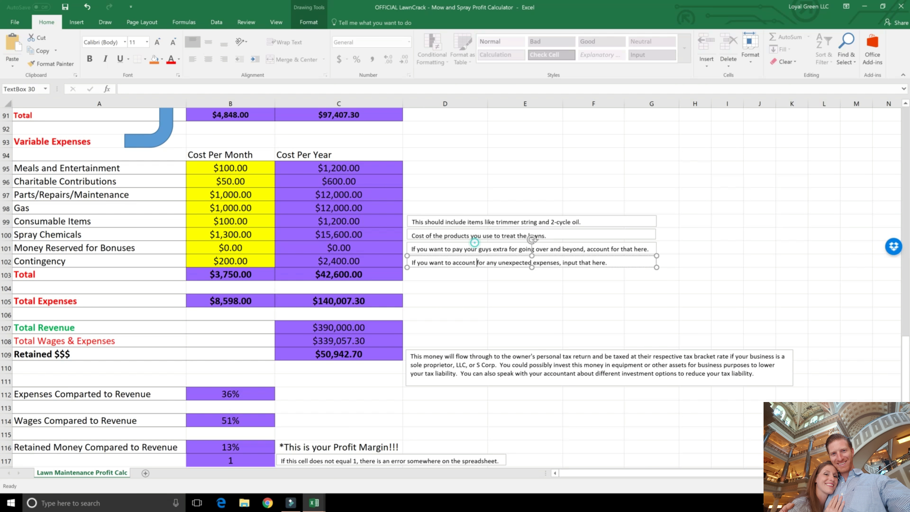
pyautogui.click(473, 247)
pyautogui.click(476, 236)
pyautogui.click(484, 179)
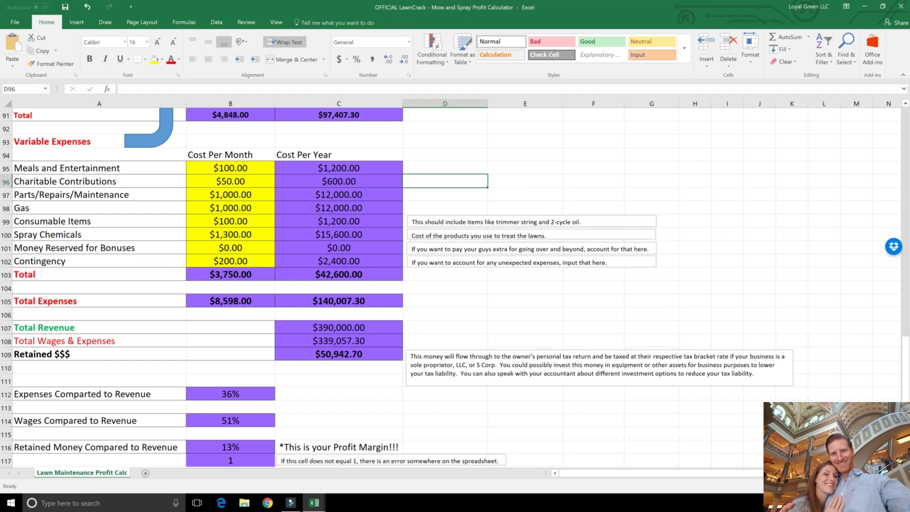
pyautogui.scroll(8, 483, 180)
pyautogui.scroll(20, 483, 179)
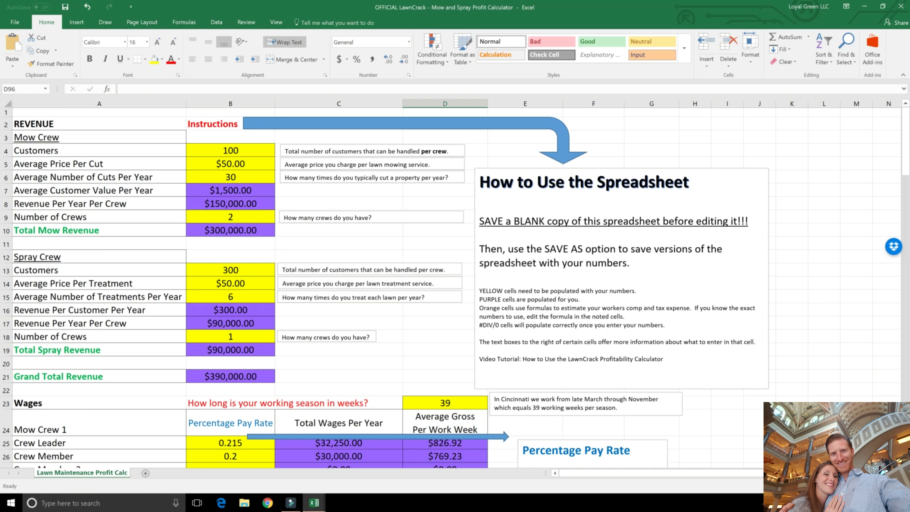
# Show the formula behind weekly gross pay
pyautogui.scroll(-1, 439, 407)
pyautogui.click(449, 414)
pyautogui.scroll(-2, 450, 413)
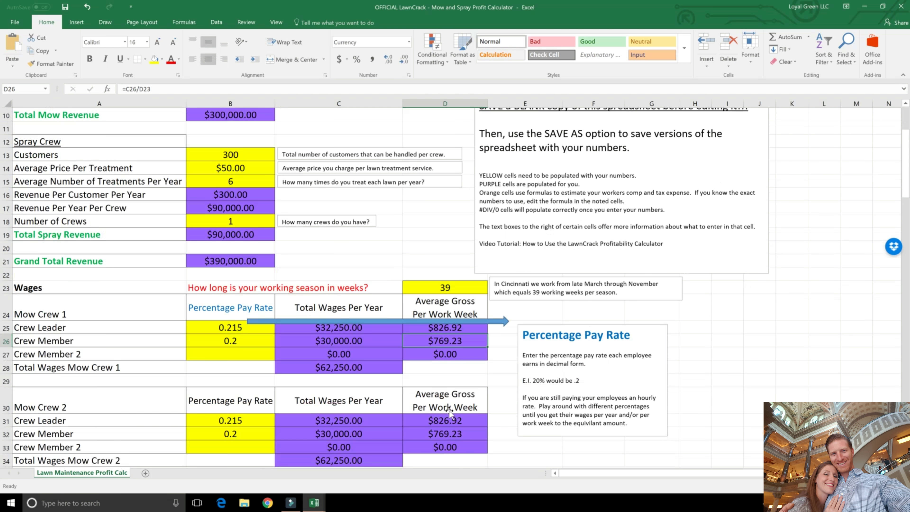
pyautogui.scroll(-1, 450, 413)
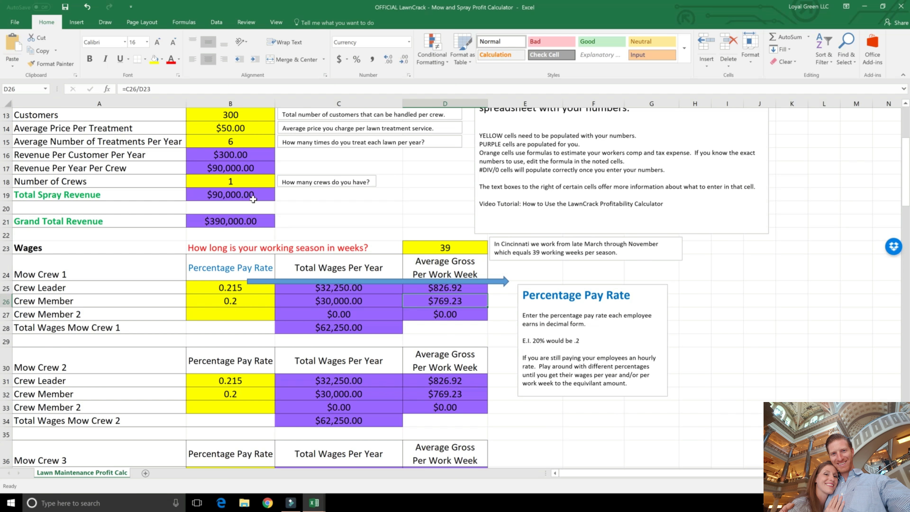
pyautogui.scroll(4, 253, 199)
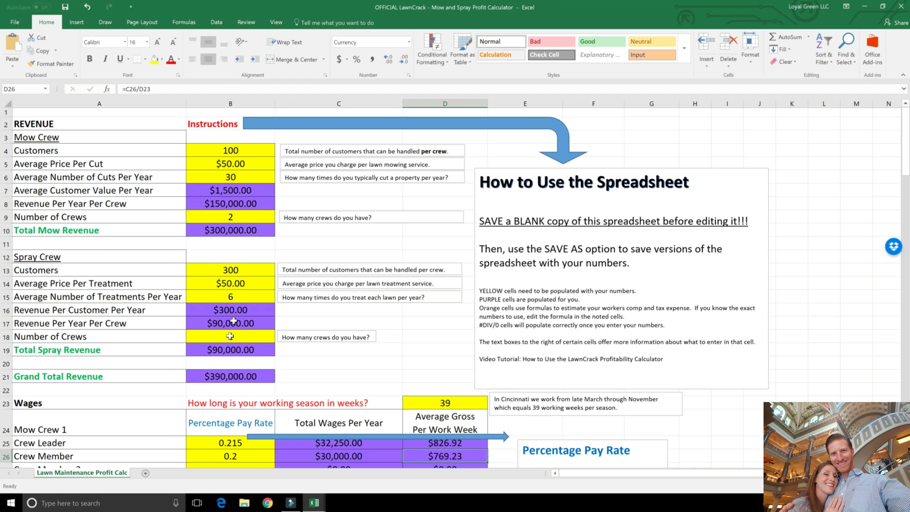
pyautogui.scroll(-9, 228, 346)
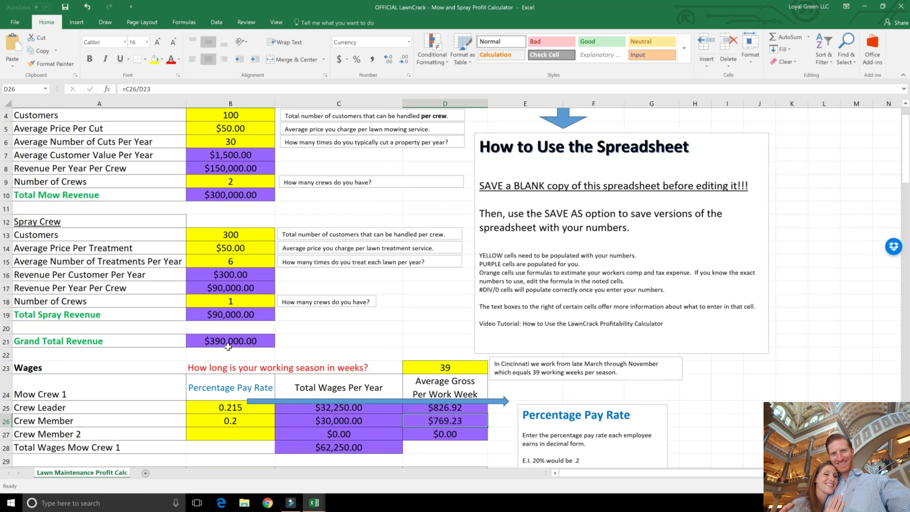
pyautogui.scroll(9, 227, 346)
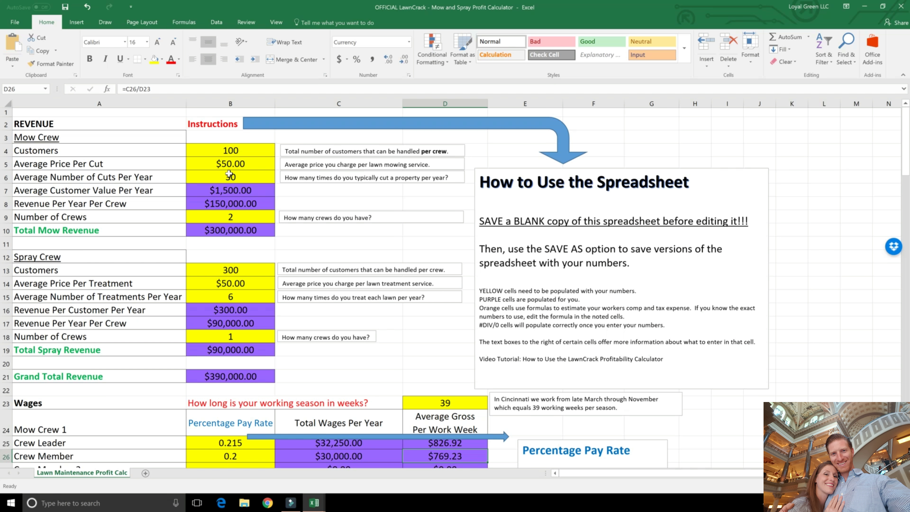
# Walk through the Mow Crew inputs and the Average Customer Value and Total Mow Revenue formulas
pyautogui.click(240, 152)
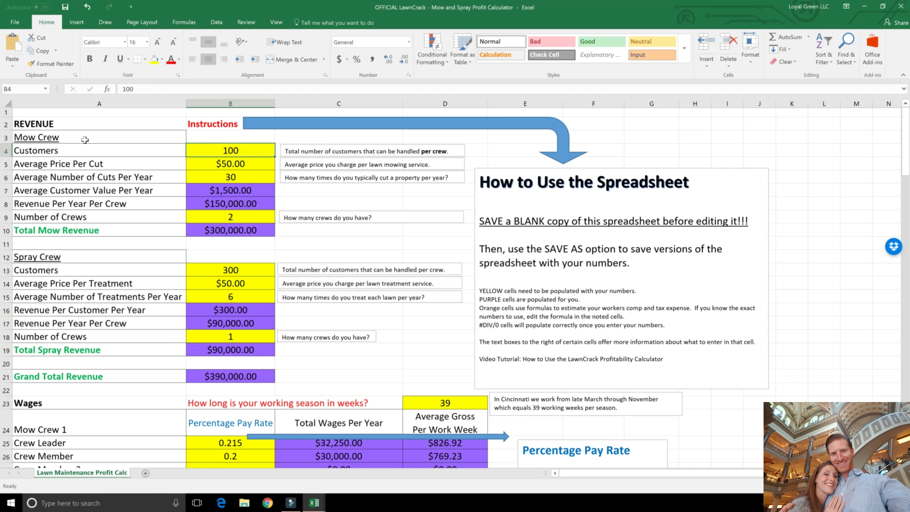
pyautogui.click(374, 151)
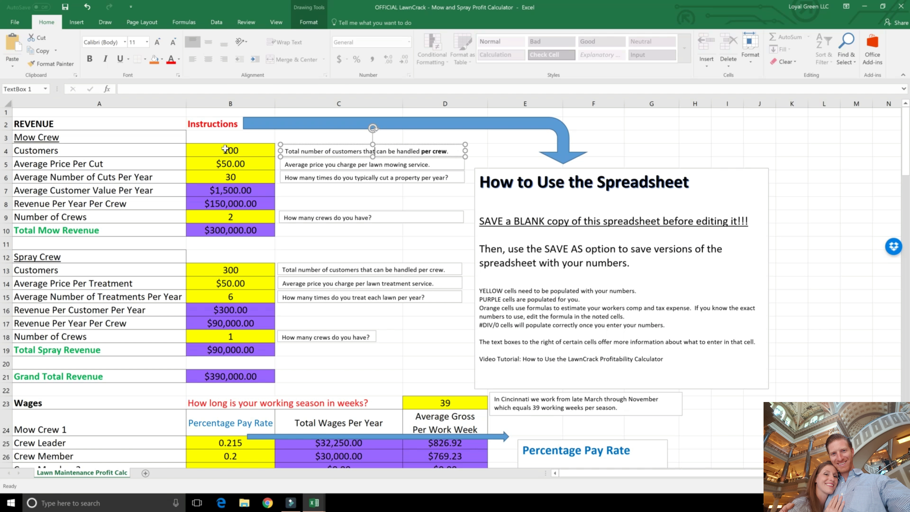
pyautogui.click(238, 152)
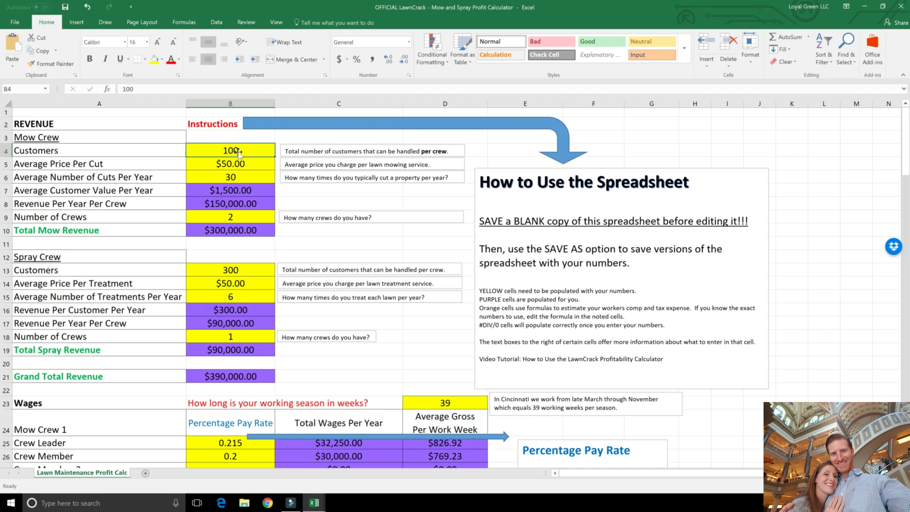
pyautogui.click(239, 172)
pyautogui.click(240, 166)
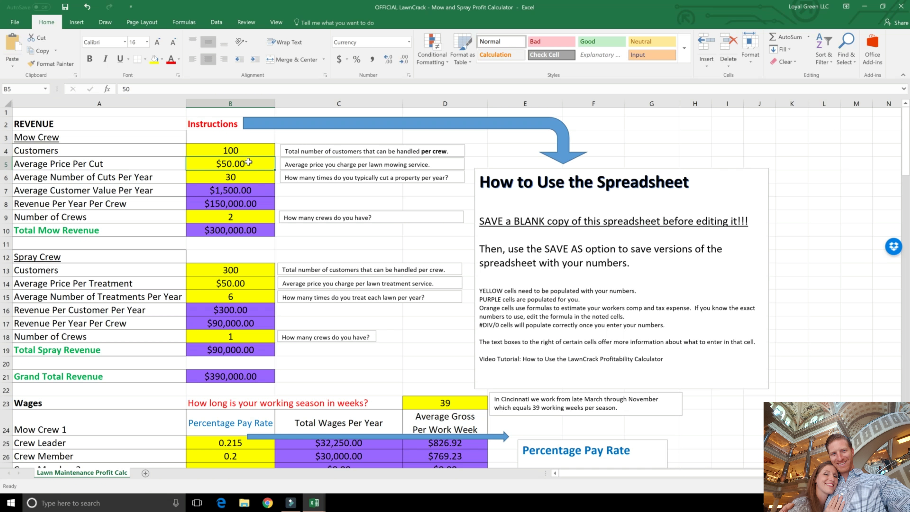
pyautogui.click(240, 177)
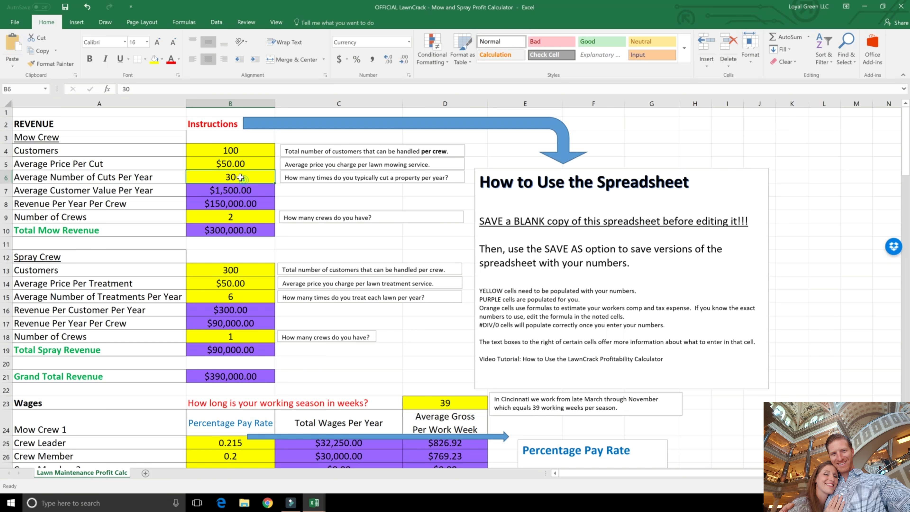
pyautogui.click(247, 189)
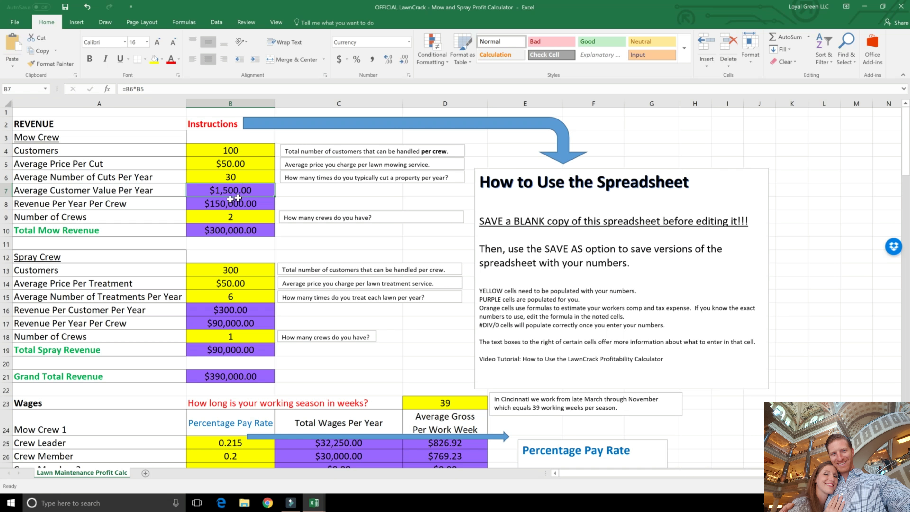
pyautogui.click(233, 216)
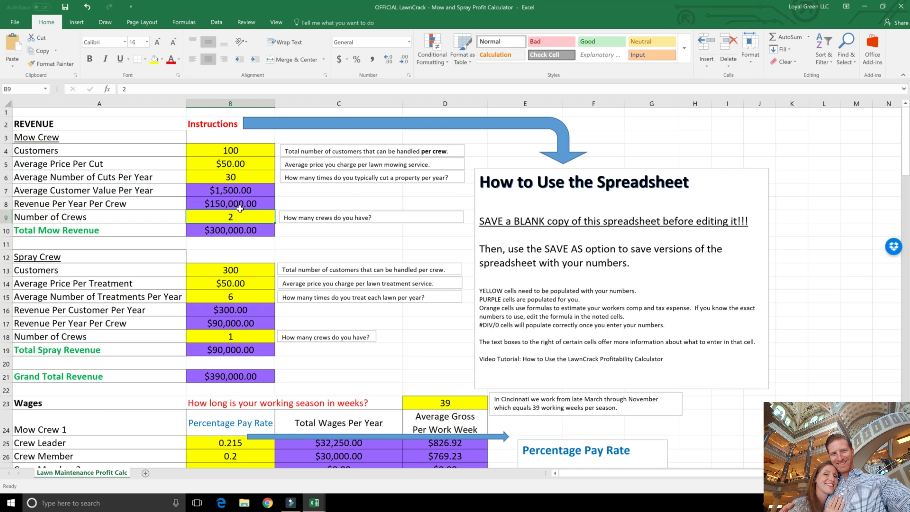
pyautogui.click(237, 223)
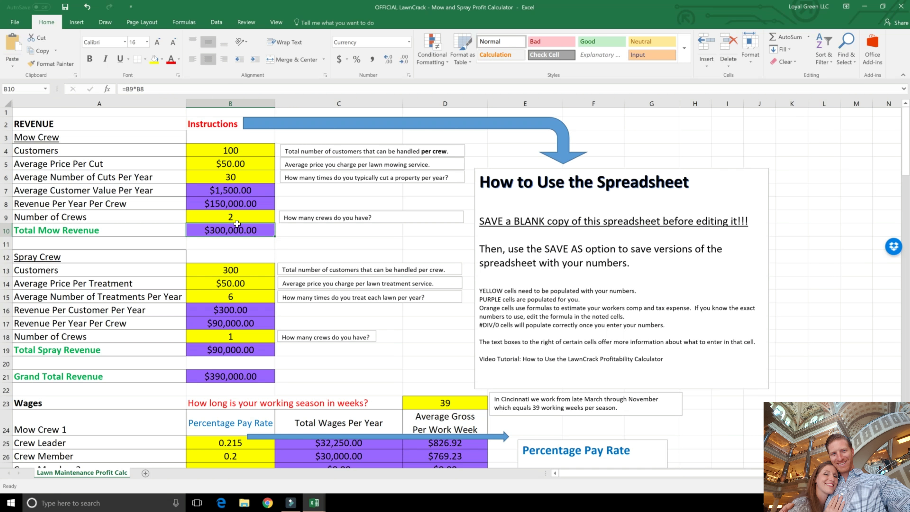
# Point out the Spray Crew inputs: 300 customers, $50.00 per treatment, 6 treatments per year
pyautogui.click(230, 271)
pyautogui.scroll(-1, 269, 269)
pyautogui.scroll(-1, 269, 270)
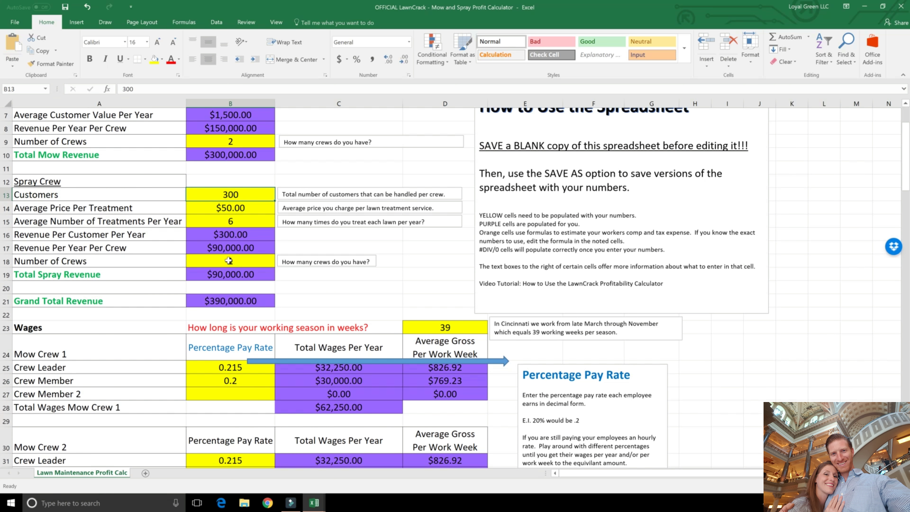
pyautogui.click(224, 258)
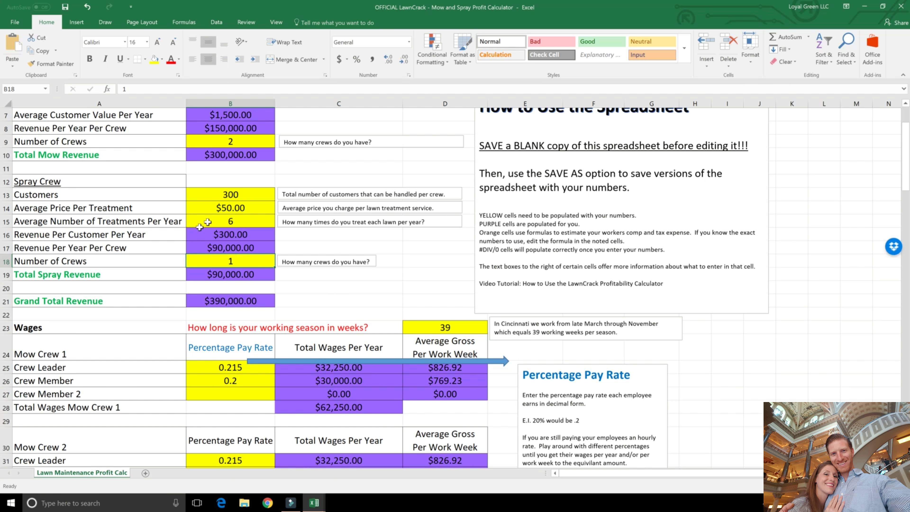
pyautogui.click(196, 193)
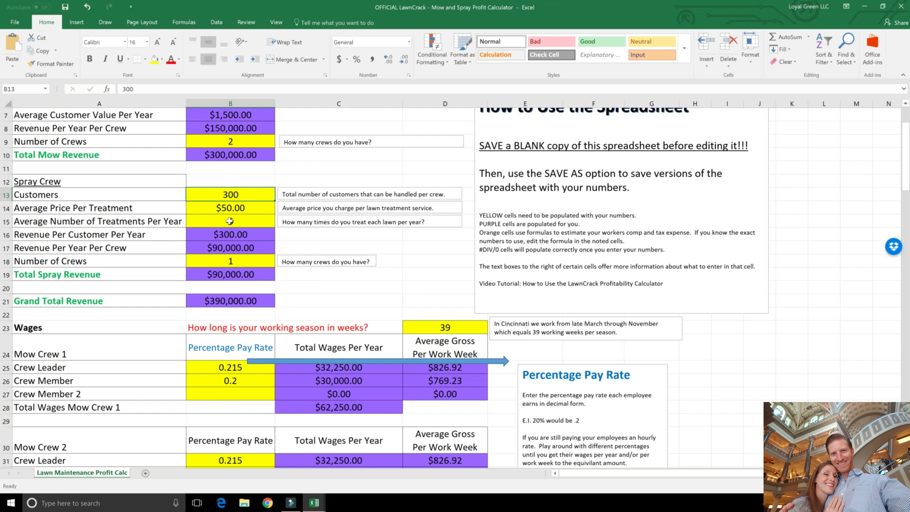
pyautogui.click(244, 208)
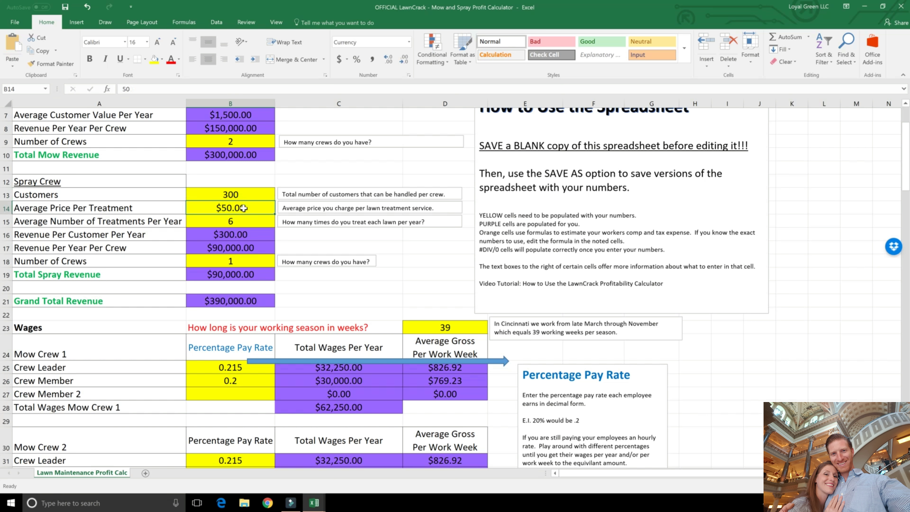
pyautogui.click(242, 193)
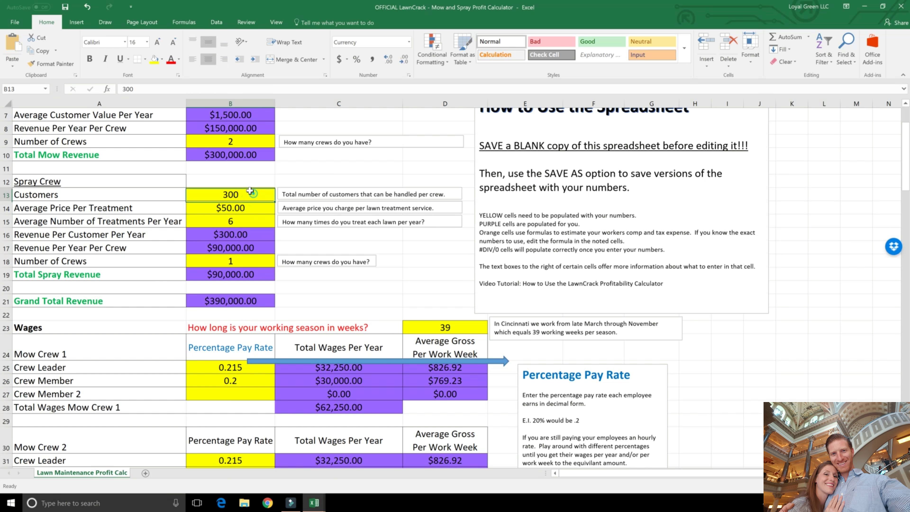
pyautogui.click(233, 209)
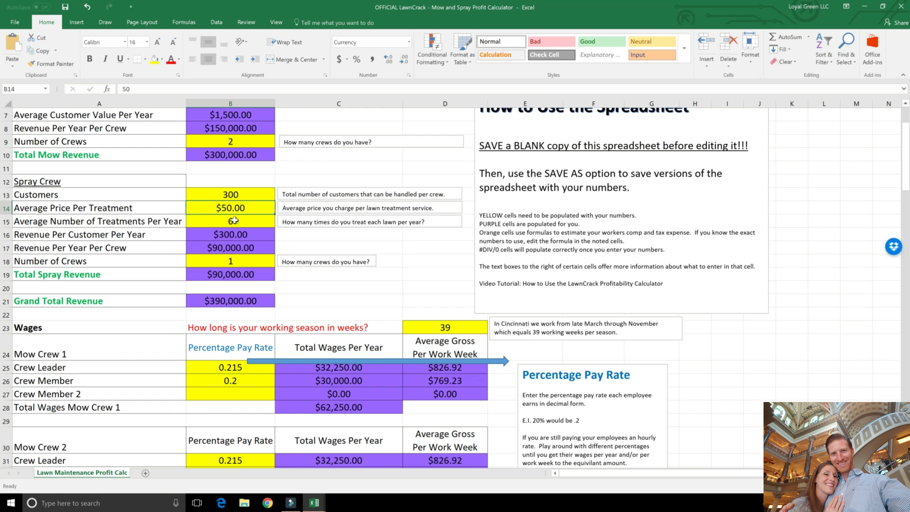
pyautogui.click(237, 220)
# Inspect the spray revenue formulas through Total Spray Revenue and Grand Total Revenue
pyautogui.click(244, 235)
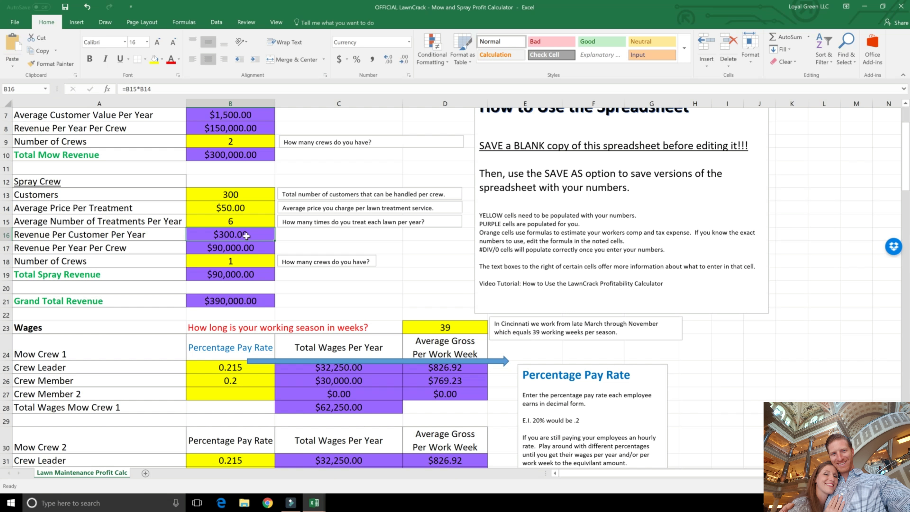
pyautogui.click(226, 248)
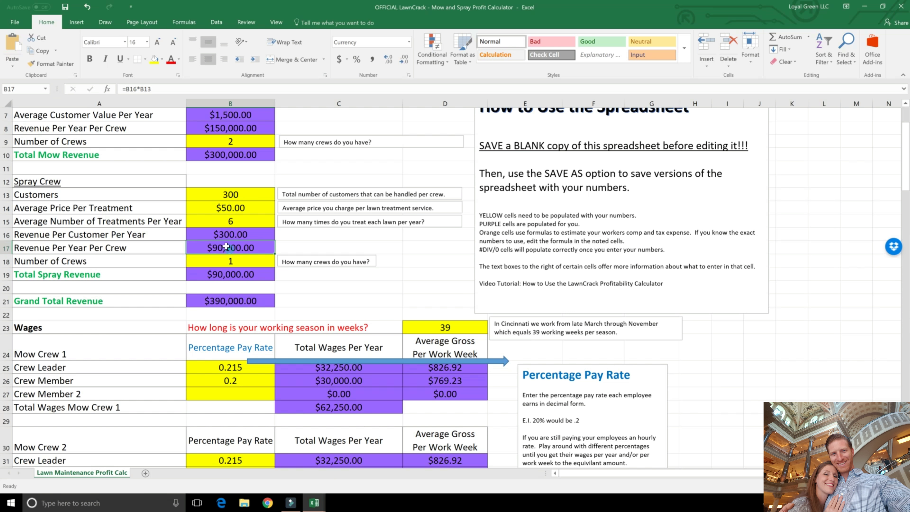
pyautogui.click(247, 261)
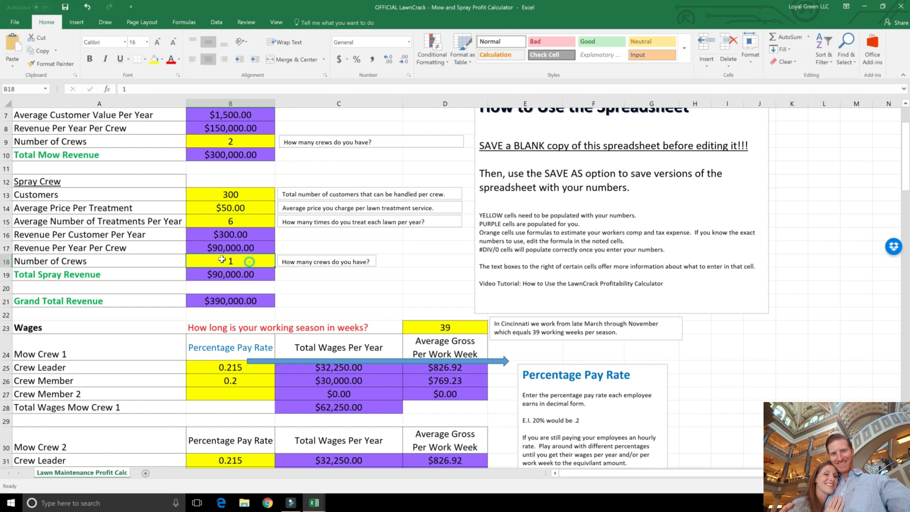
pyautogui.click(230, 270)
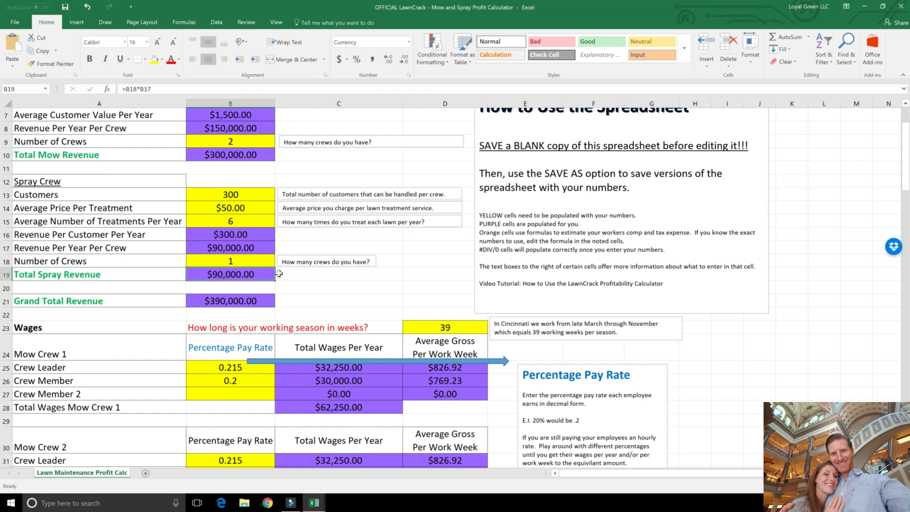
pyautogui.click(238, 300)
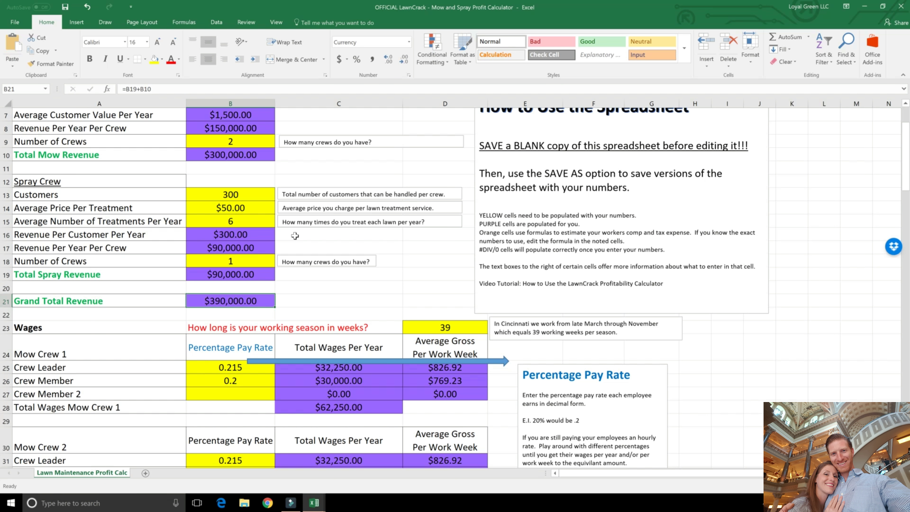
# Highlight the Crew Leader pay rate 0.215 and the Crew Member pay rate 0.2
pyautogui.scroll(-3, 292, 225)
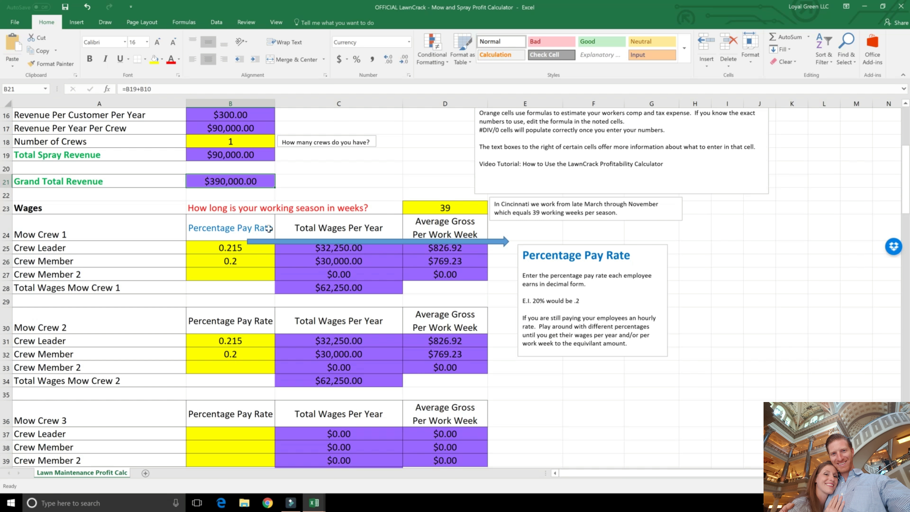
pyautogui.scroll(-1, 133, 330)
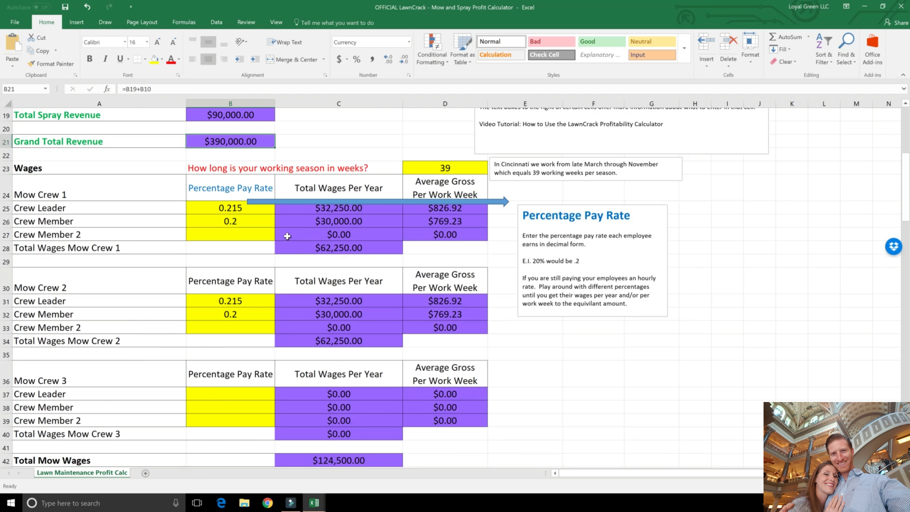
pyautogui.click(240, 208)
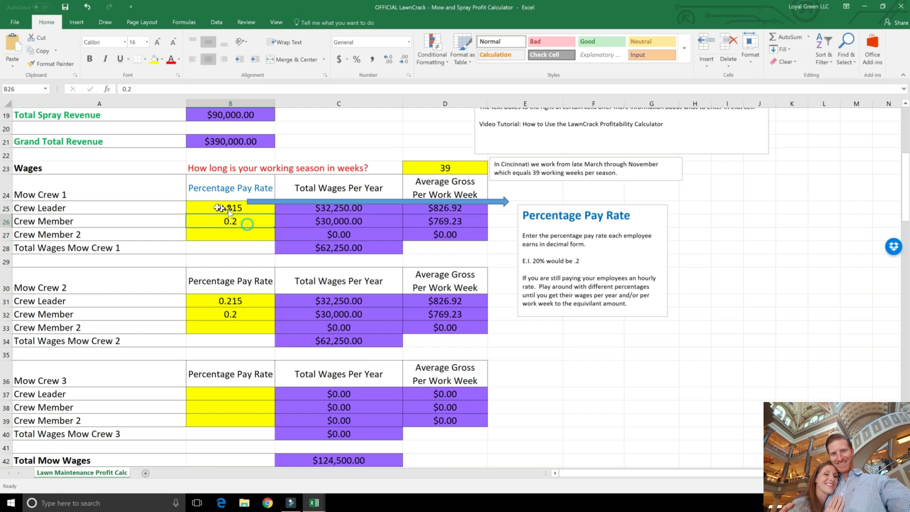
pyautogui.click(219, 217)
pyautogui.click(214, 207)
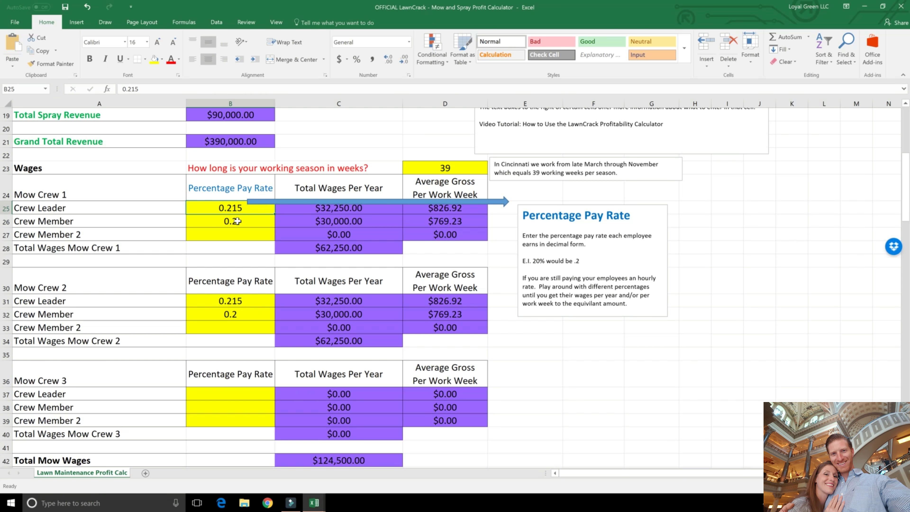
# Inspect the yearly wage formulas, =B8*B25 giving the Crew Leader $32,250.00
pyautogui.click(327, 209)
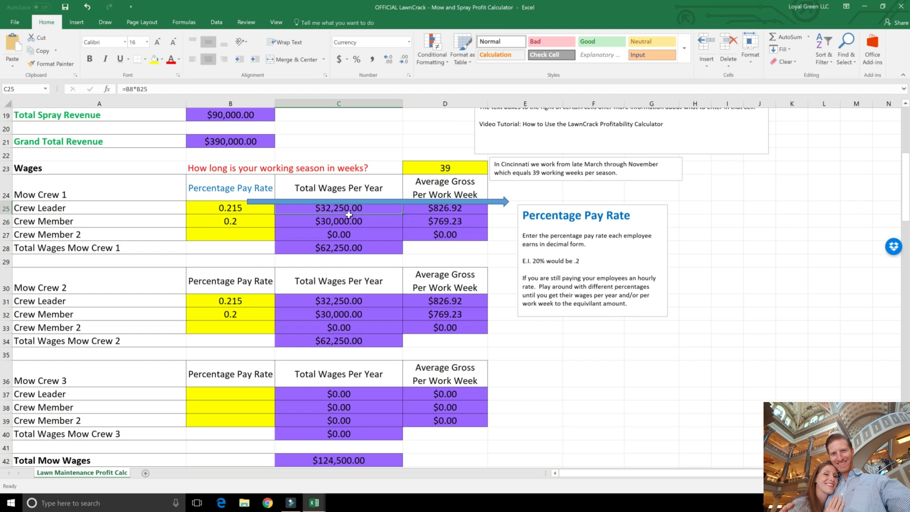
pyautogui.click(348, 215)
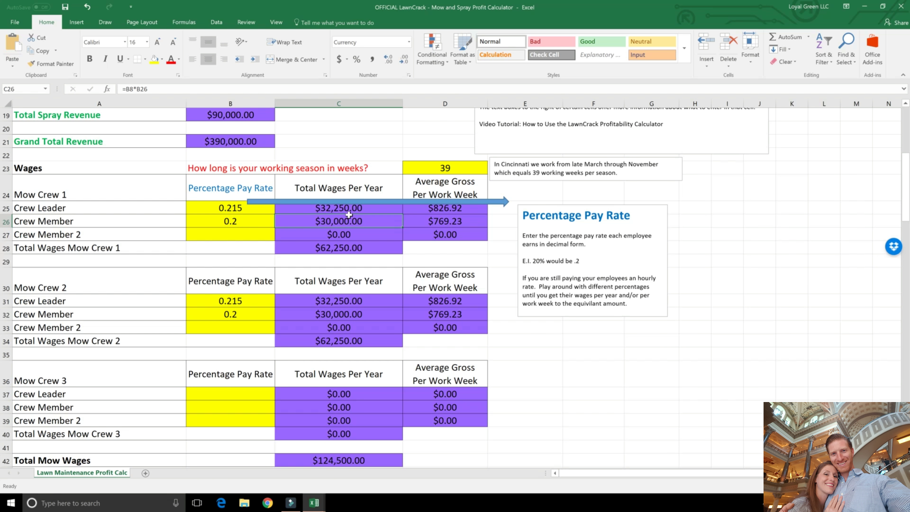
pyautogui.click(352, 205)
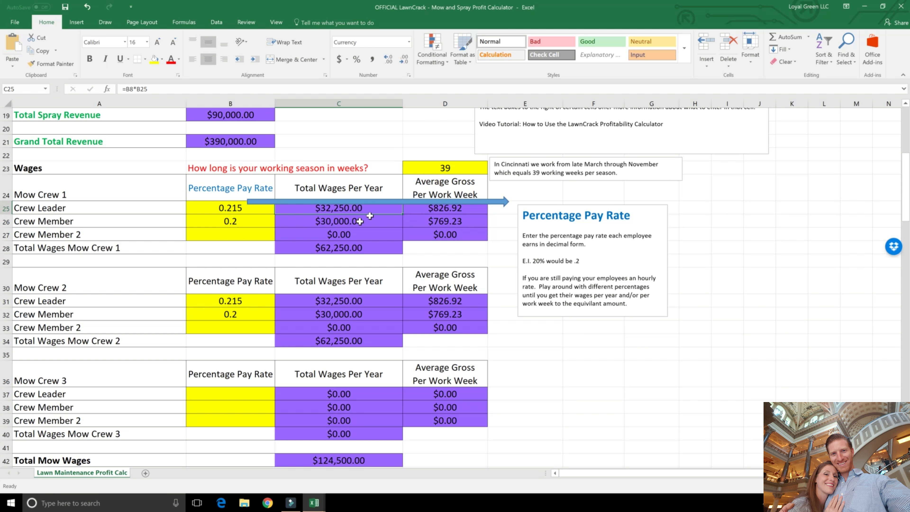
# Highlight the 39-week working season and the Crew Member pay rate again
pyautogui.click(447, 163)
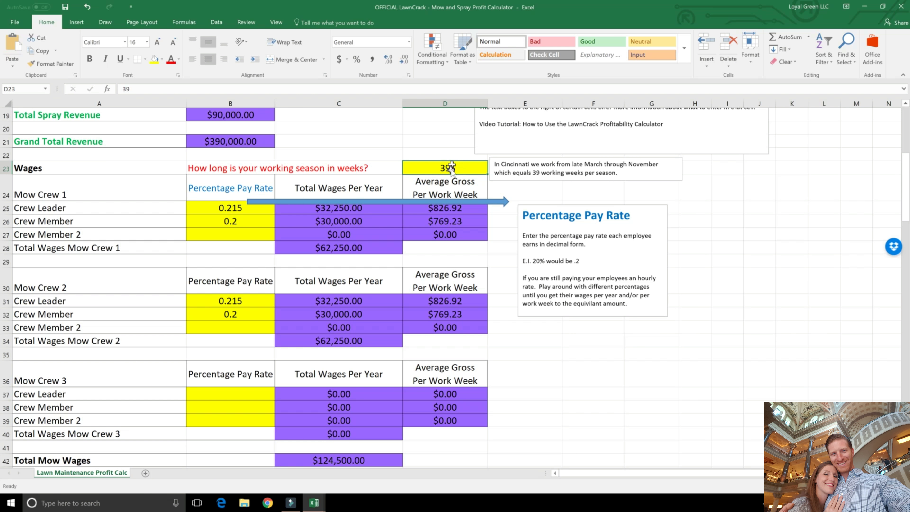
pyautogui.click(190, 167)
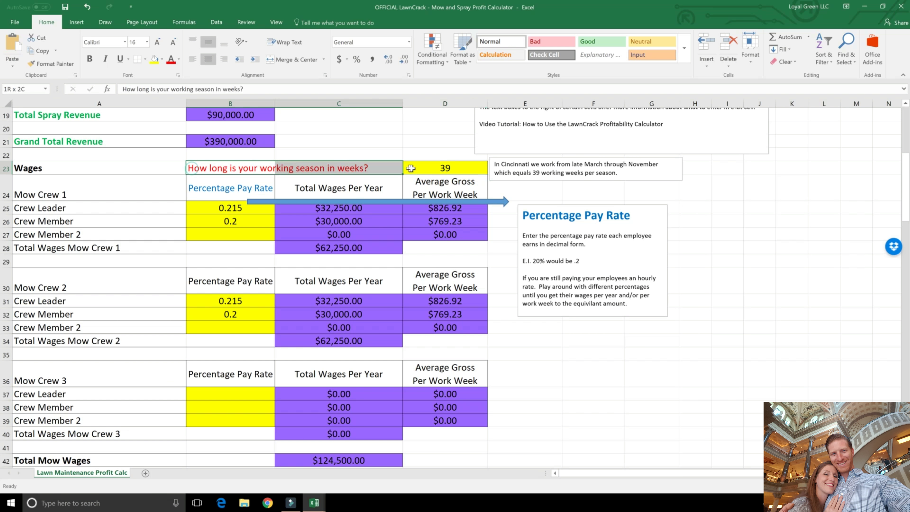
pyautogui.hotkey('shift', 'Right')
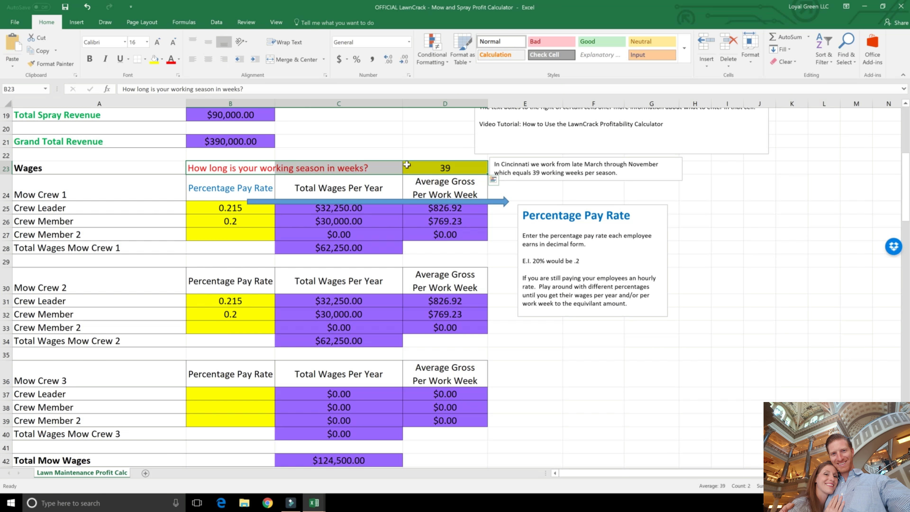
pyautogui.click(452, 164)
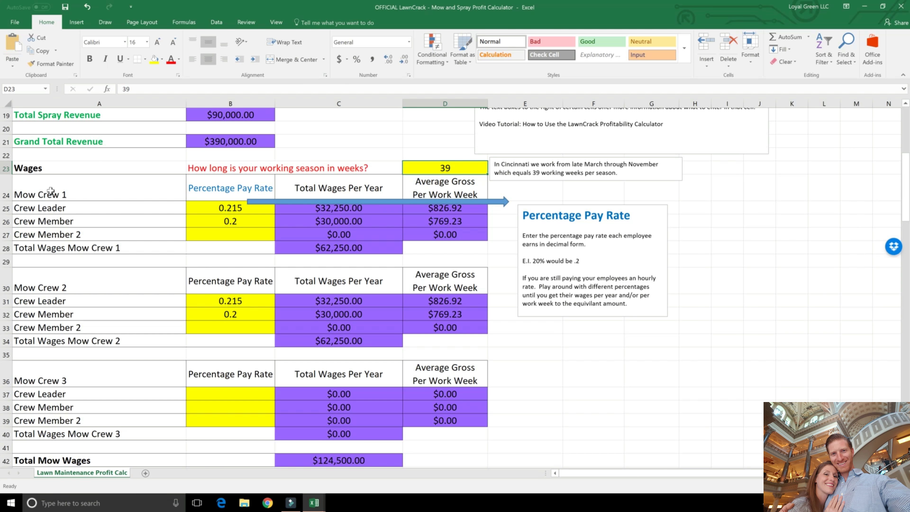
pyautogui.click(229, 220)
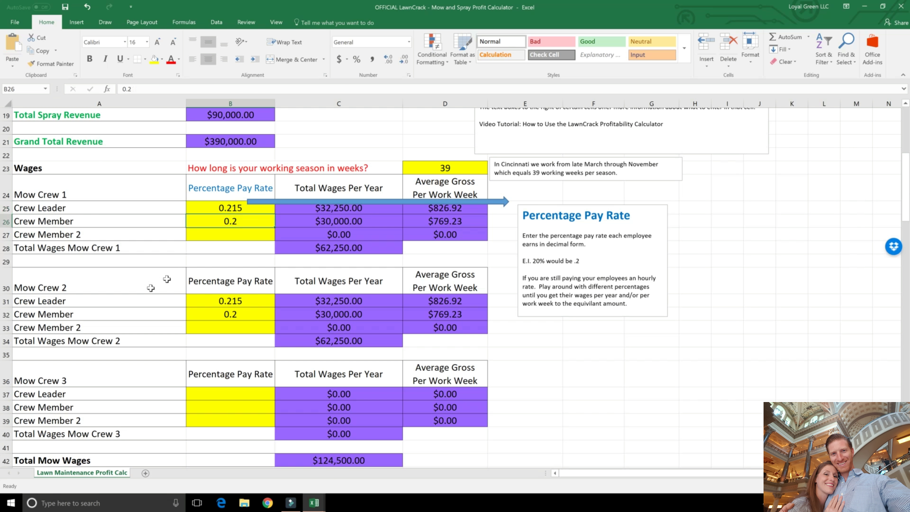
# Check Mow Crew 2's Crew Leader and Crew Member rates, then the Spray Tech rate 0.33
pyautogui.click(60, 300)
pyautogui.click(54, 315)
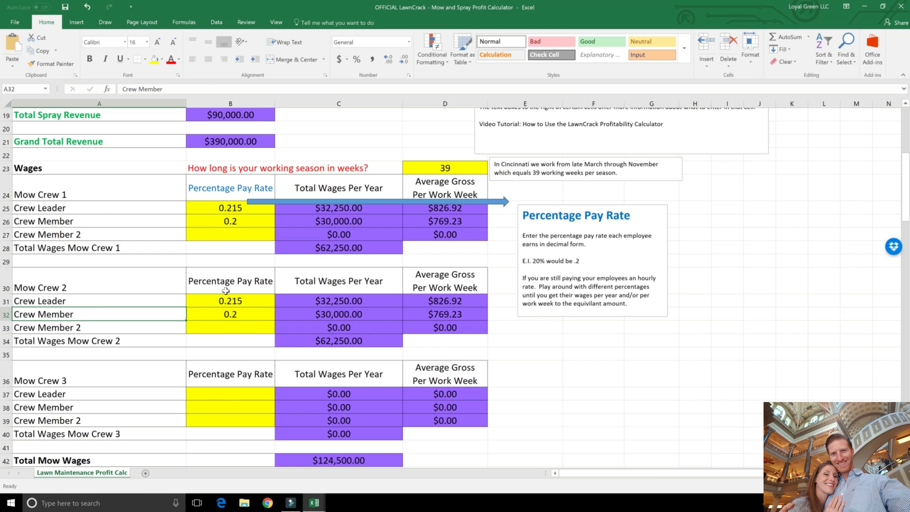
pyautogui.moveTo(225, 290); pyautogui.dragTo(229, 310)
pyautogui.click(229, 311)
pyautogui.scroll(-2, 247, 346)
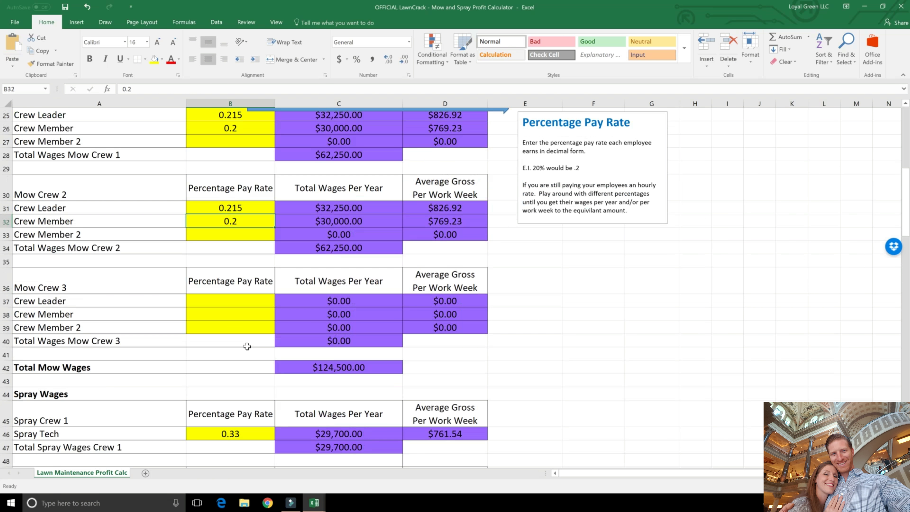
pyautogui.scroll(-3, 247, 346)
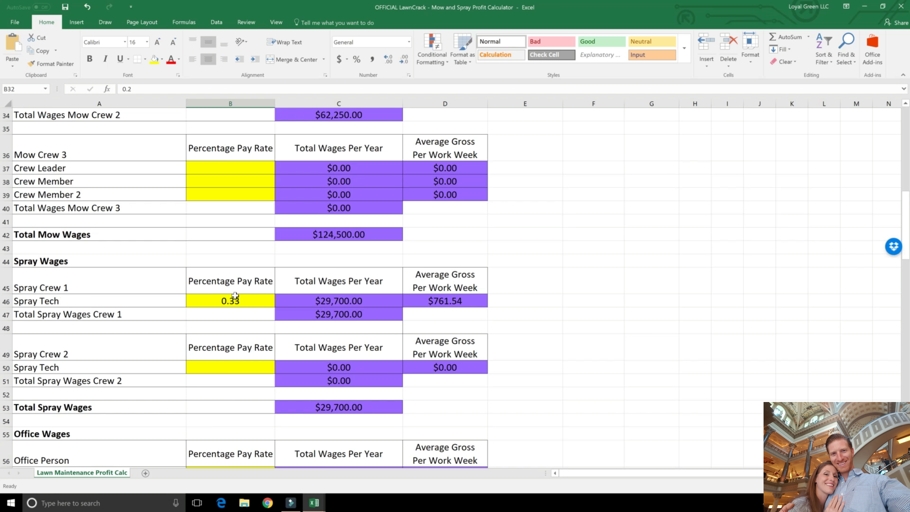
pyautogui.click(234, 296)
pyautogui.scroll(-3, 246, 297)
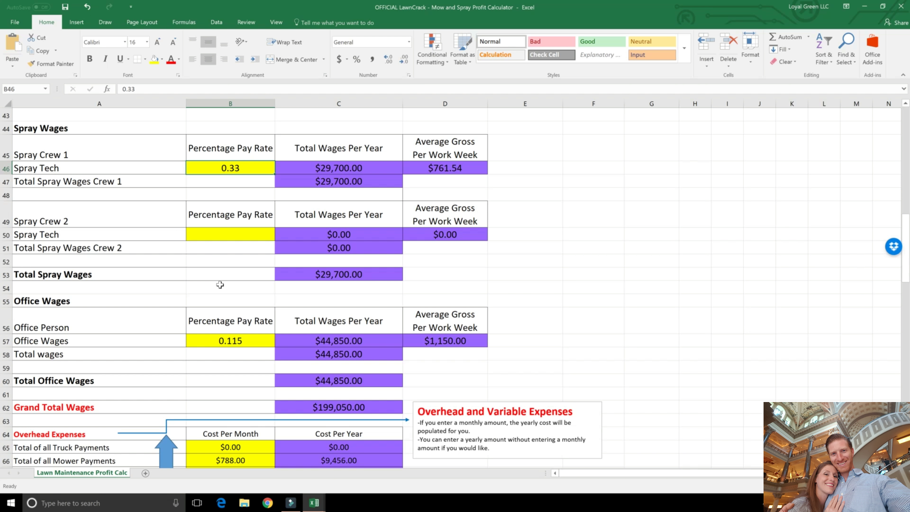
pyautogui.scroll(-1, 219, 284)
pyautogui.scroll(-1, 220, 284)
pyautogui.click(197, 286)
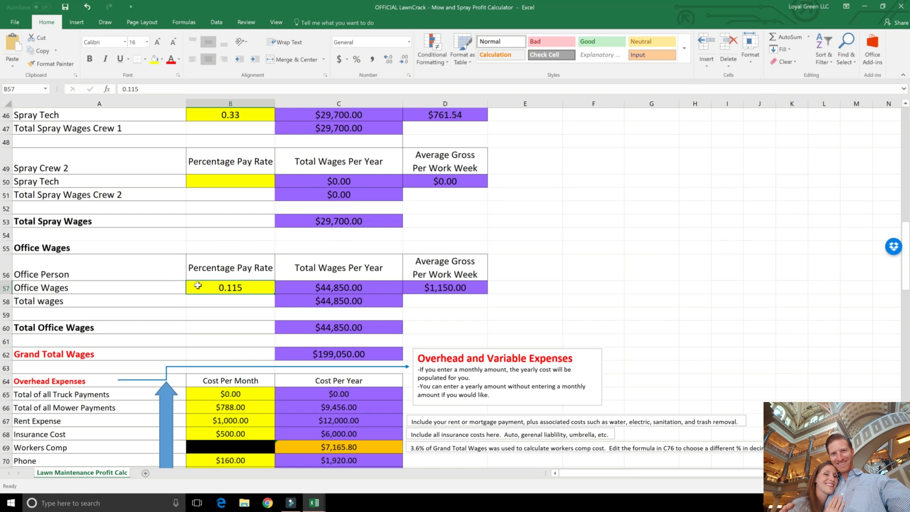
pyautogui.scroll(-2, 231, 291)
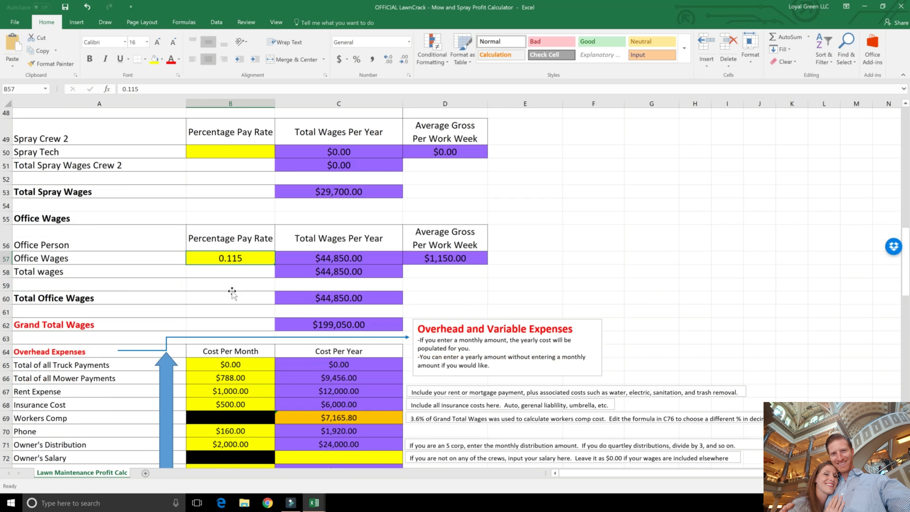
pyautogui.scroll(-2, 231, 290)
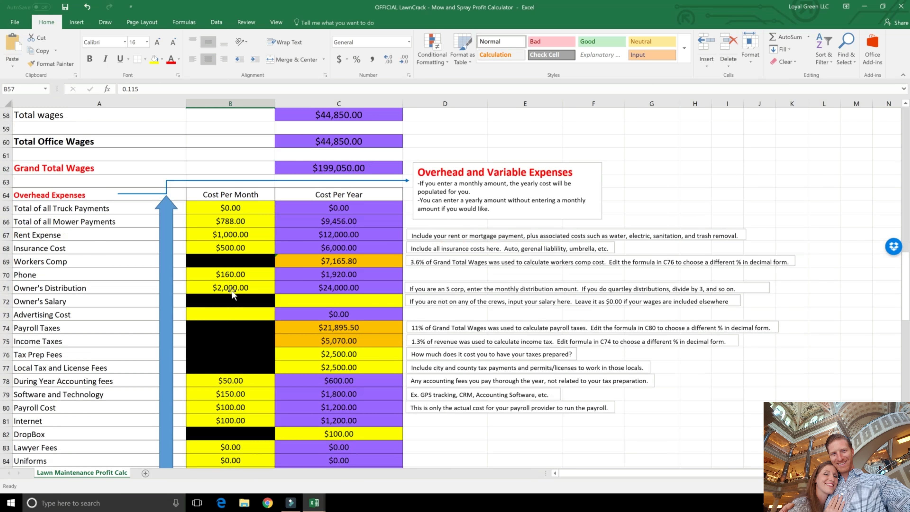
pyautogui.scroll(-2, 232, 291)
pyautogui.scroll(3, 232, 291)
pyautogui.scroll(-2, 231, 290)
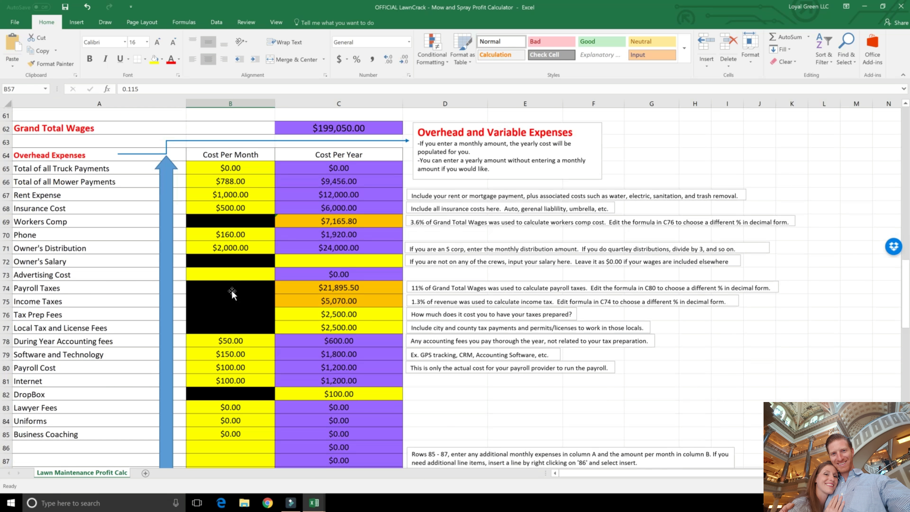
pyautogui.click(361, 126)
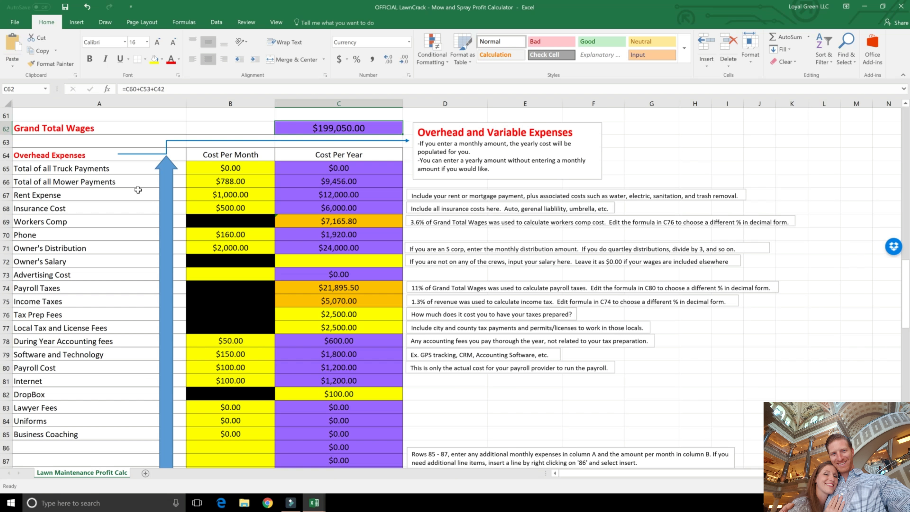
pyautogui.click(209, 167)
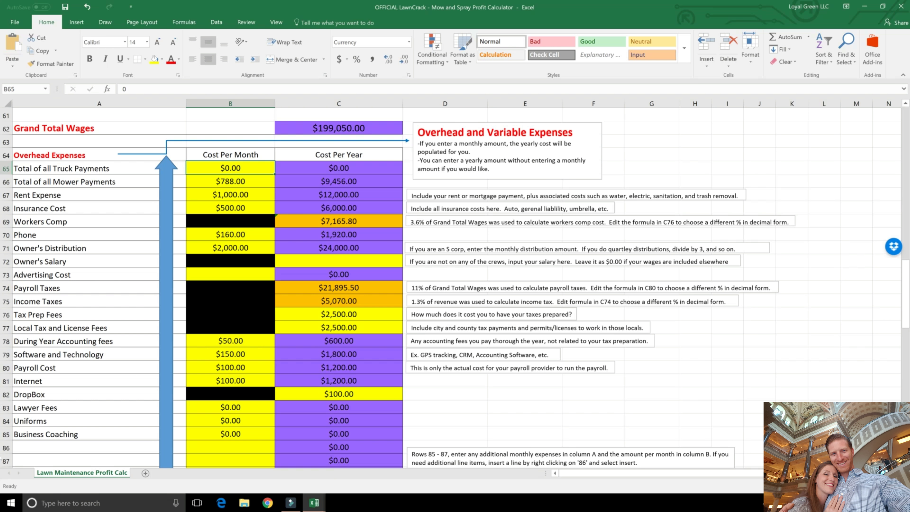
pyautogui.click(230, 195)
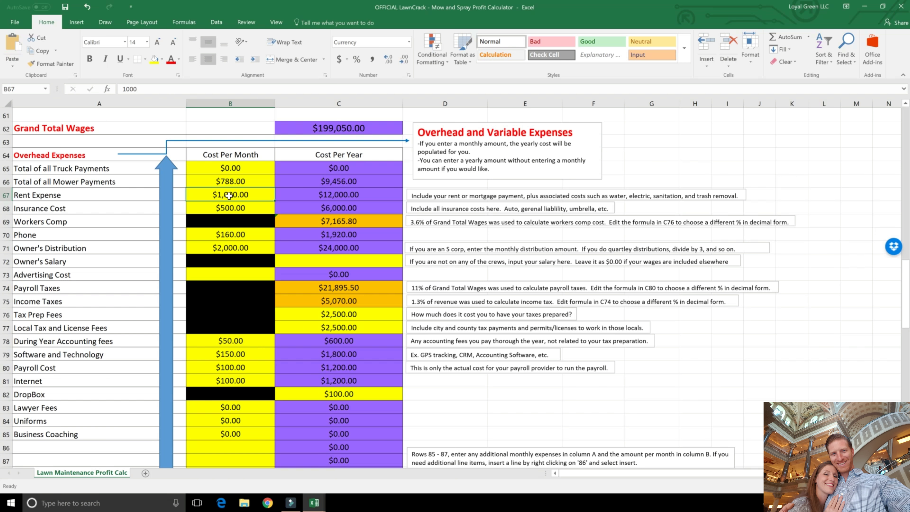
pyautogui.click(236, 168)
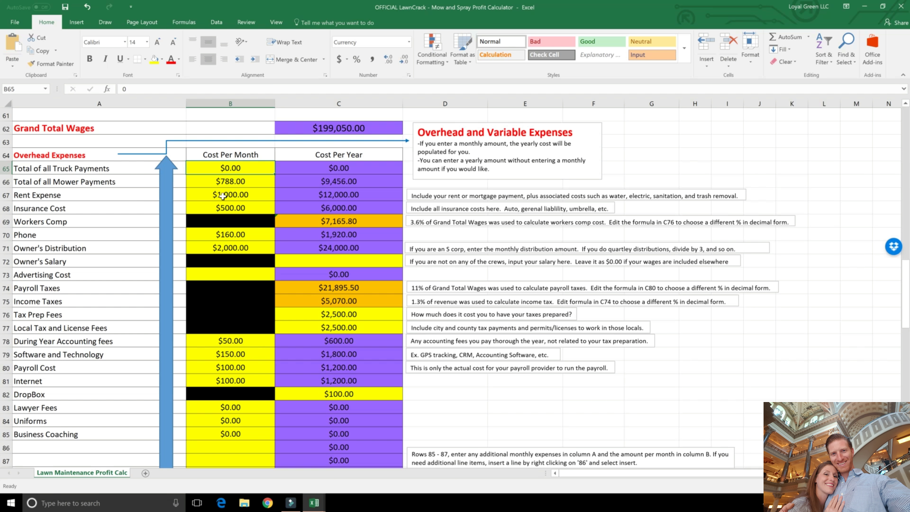
pyautogui.click(244, 182)
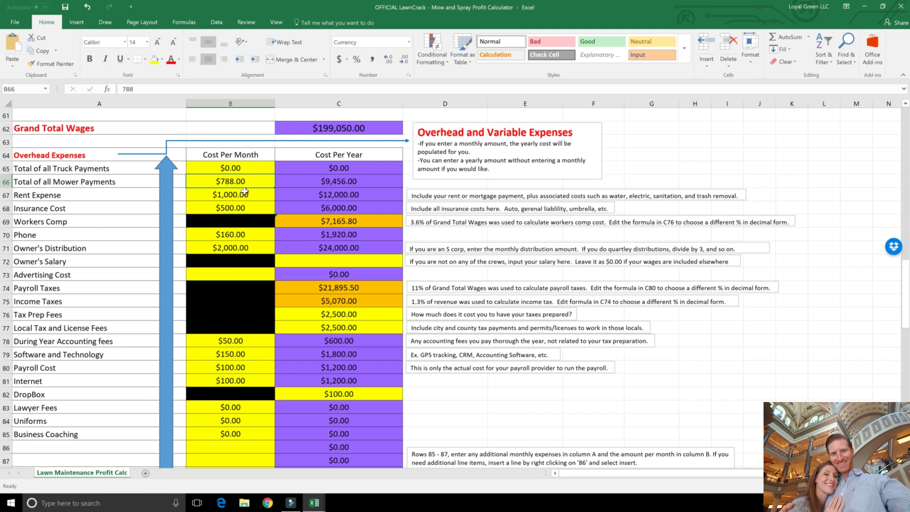
pyautogui.click(61, 197)
pyautogui.click(209, 193)
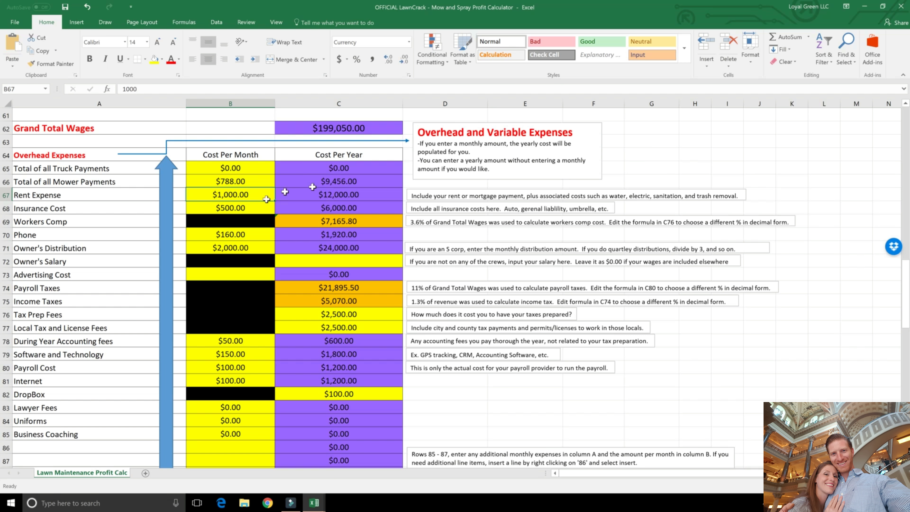
pyautogui.click(240, 209)
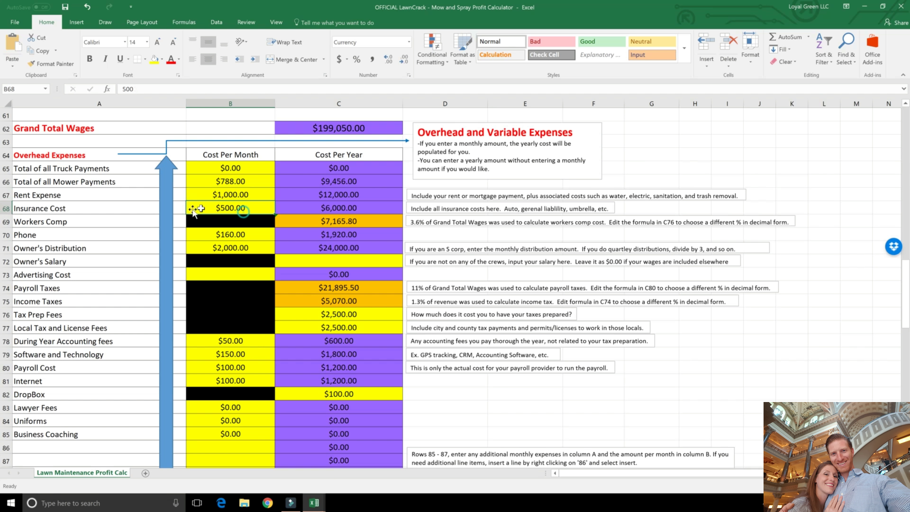
pyautogui.click(342, 208)
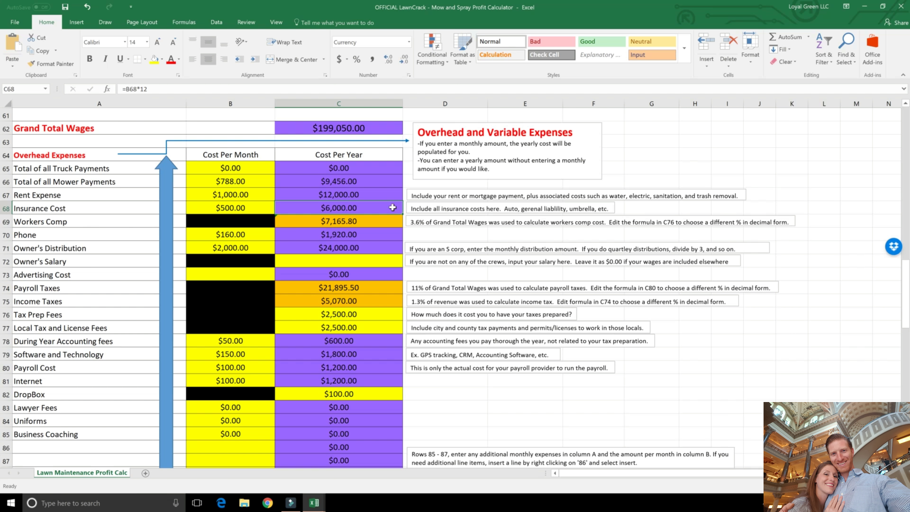
pyautogui.click(391, 220)
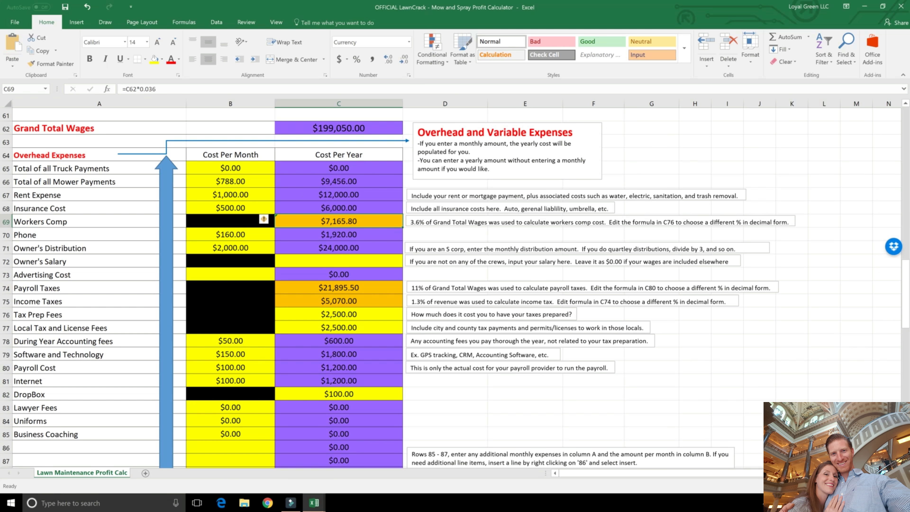
pyautogui.click(390, 300)
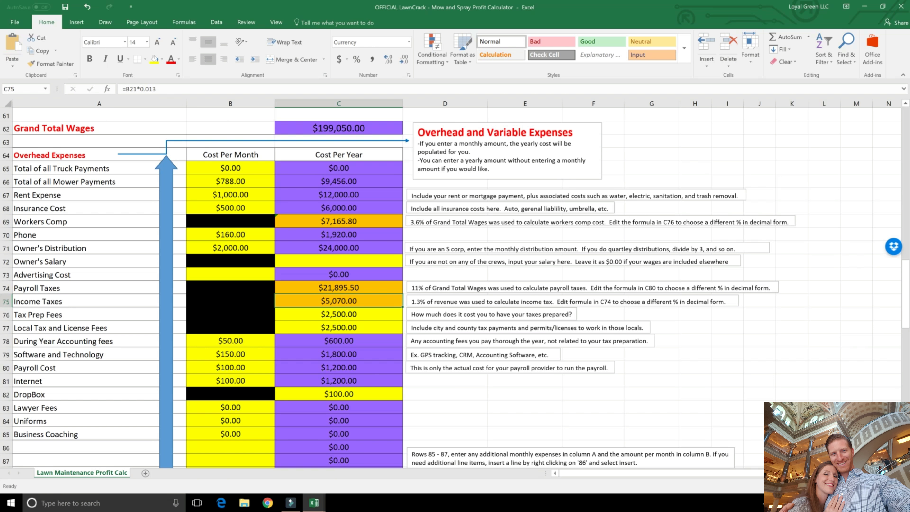
pyautogui.press('F2')
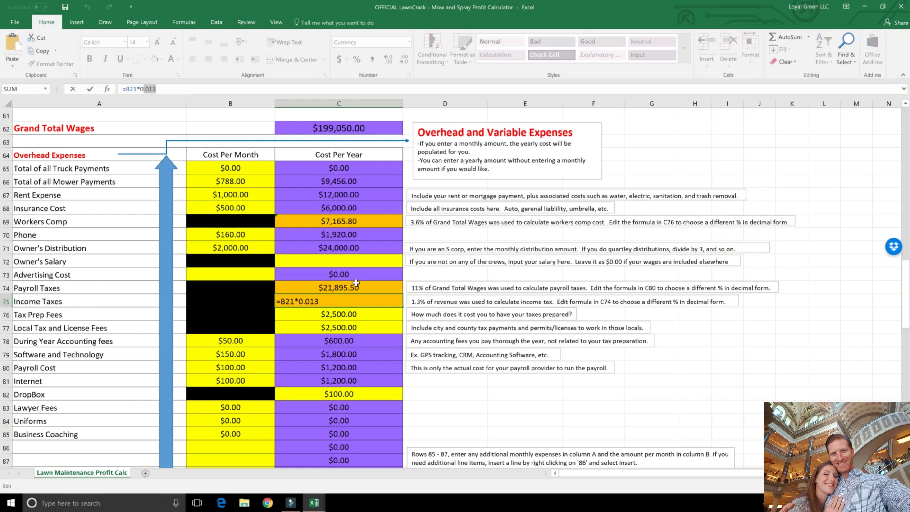
pyautogui.click(356, 283)
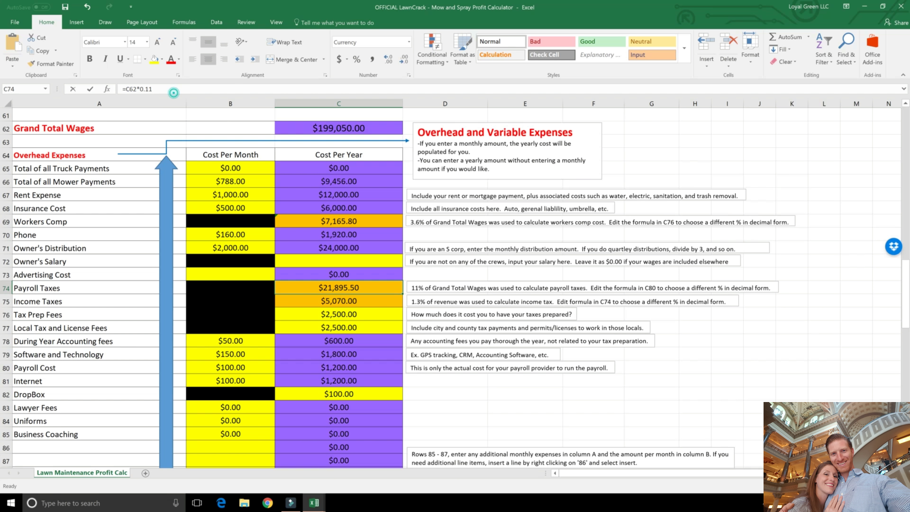
pyautogui.press('F2')
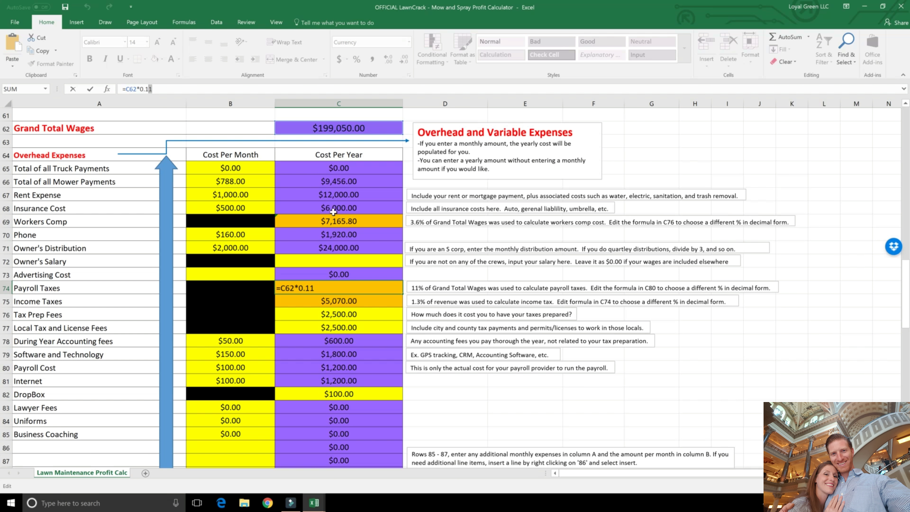
pyautogui.click(335, 222)
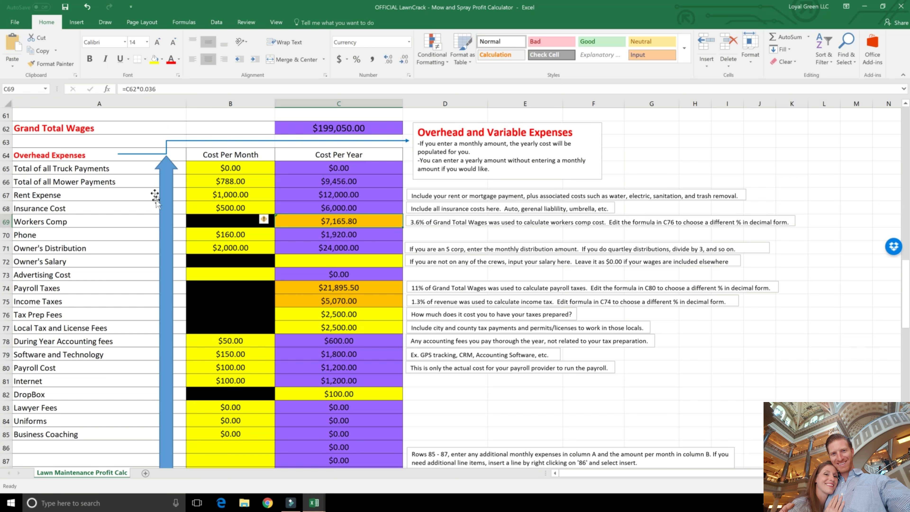
pyautogui.click(217, 233)
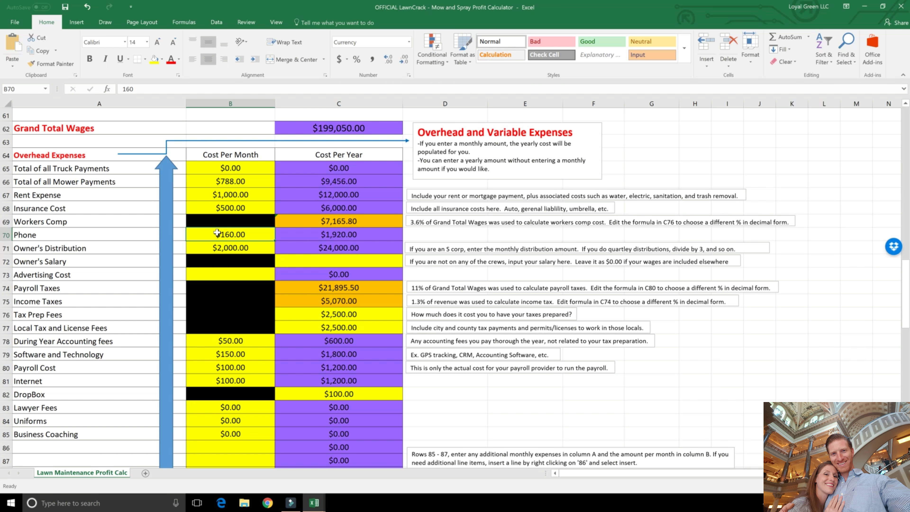
pyautogui.click(288, 231)
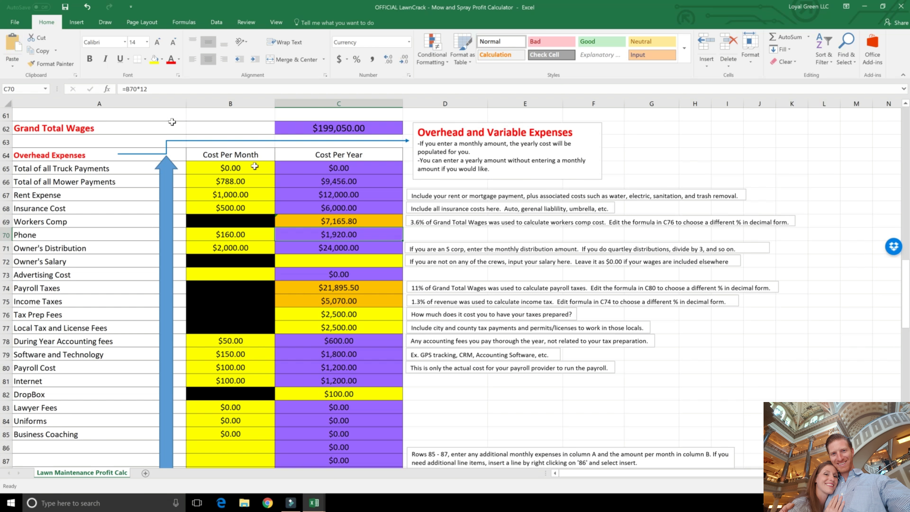
pyautogui.click(191, 243)
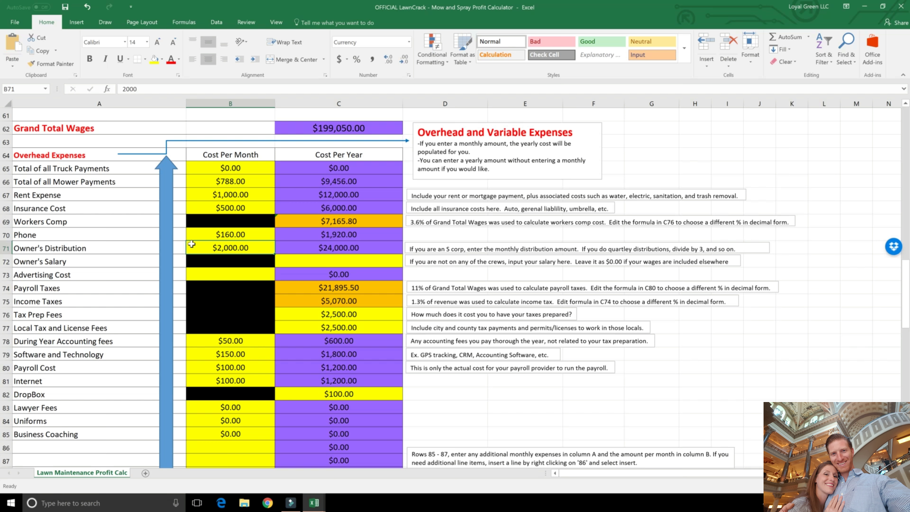
pyautogui.click(344, 246)
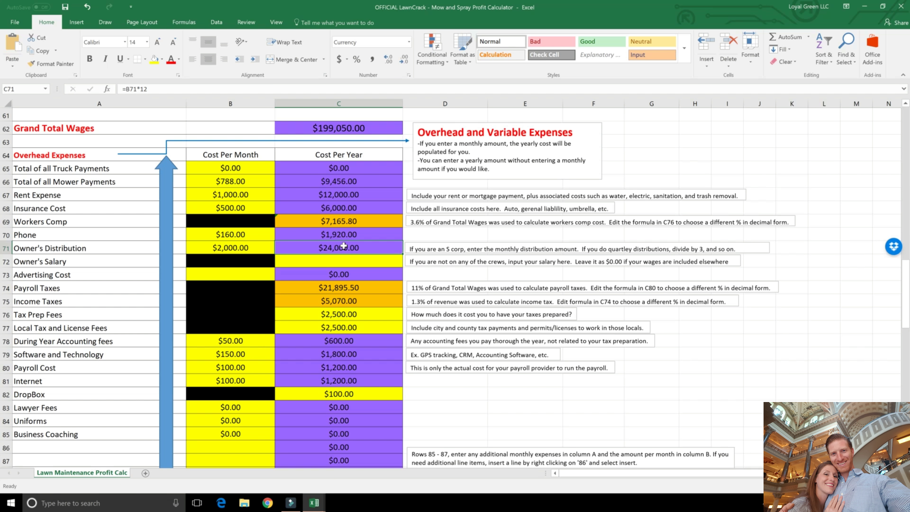
pyautogui.click(330, 261)
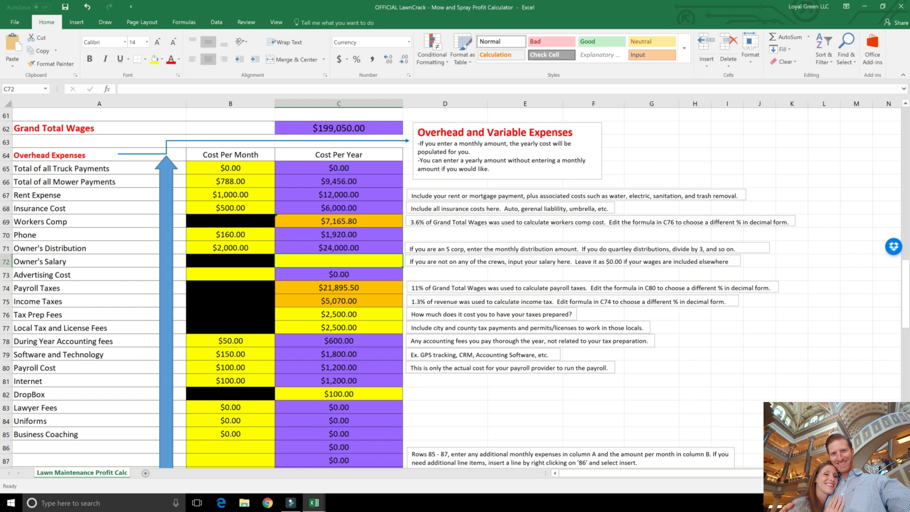
pyautogui.moveTo(574, 261); pyautogui.dragTo(728, 261)
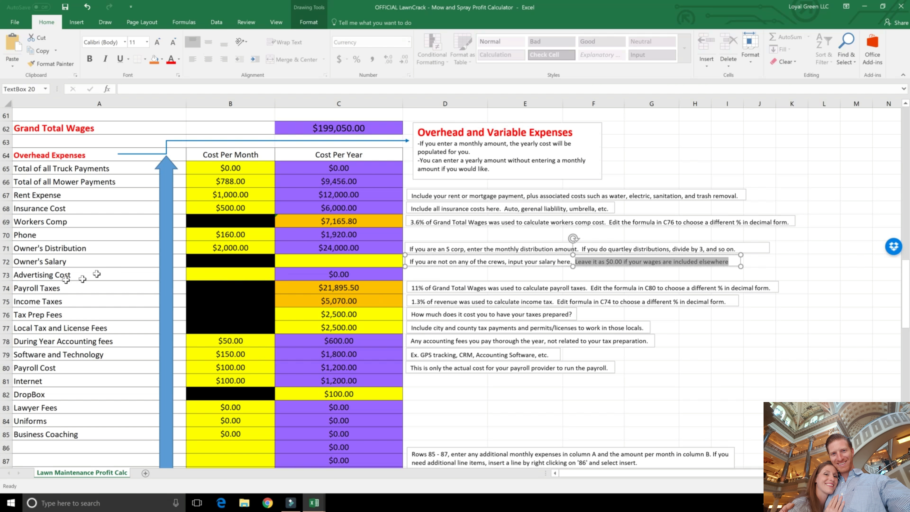
pyautogui.click(61, 274)
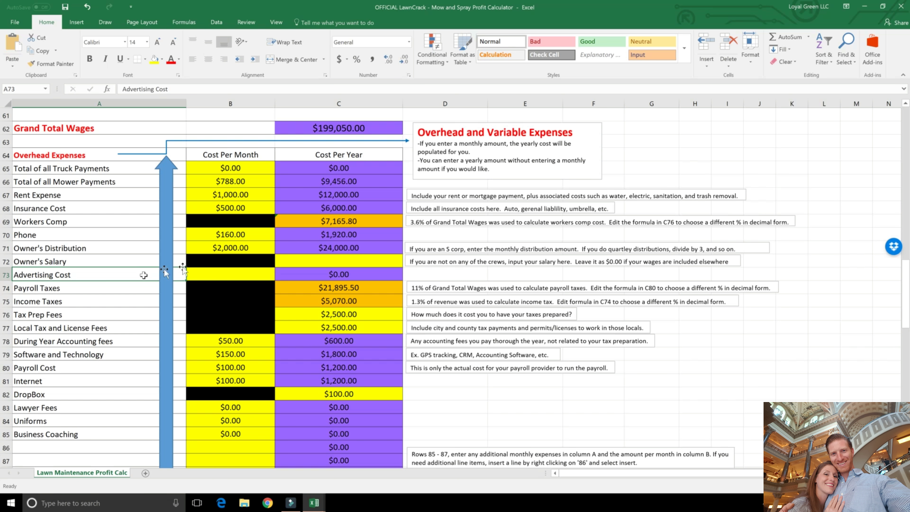
pyautogui.click(292, 276)
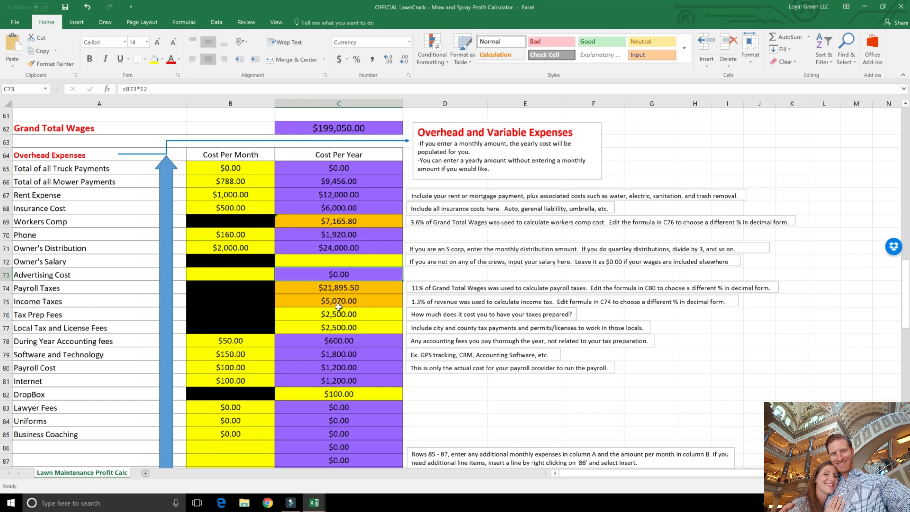
pyautogui.scroll(-1, 338, 307)
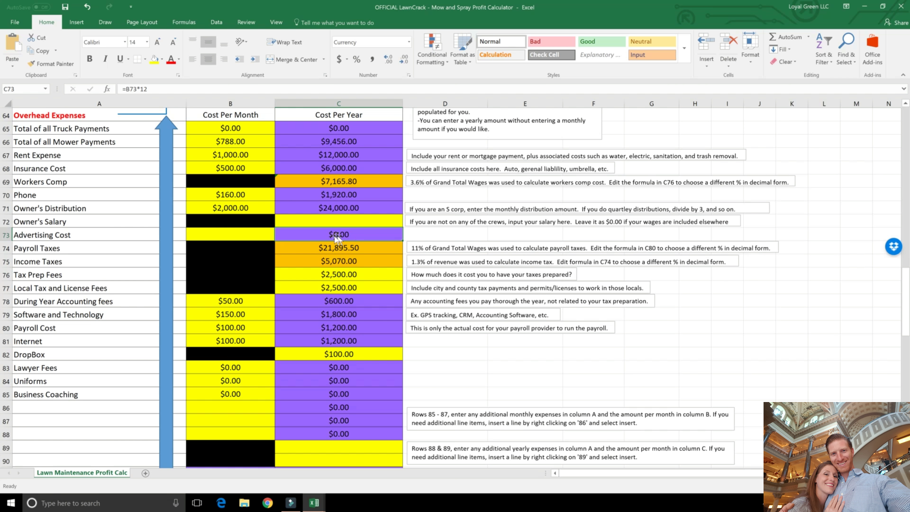
pyautogui.click(370, 251)
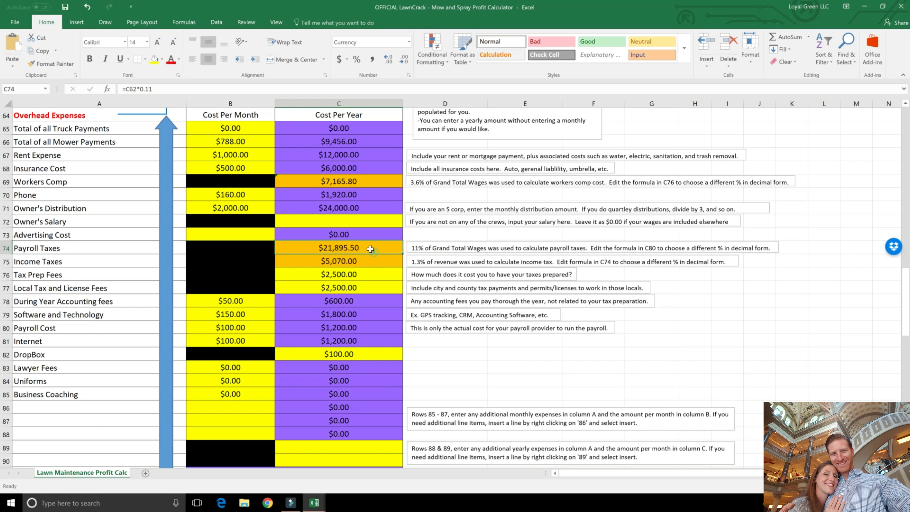
pyautogui.click(288, 259)
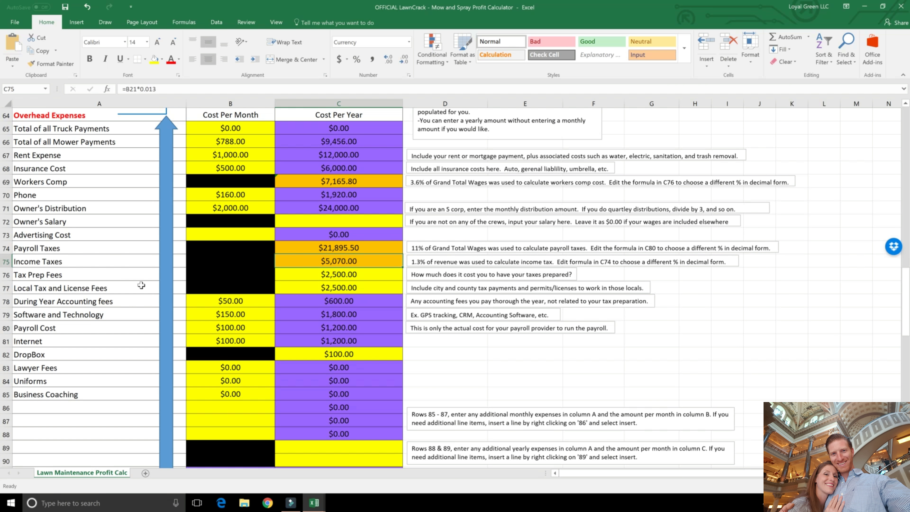
pyautogui.click(285, 271)
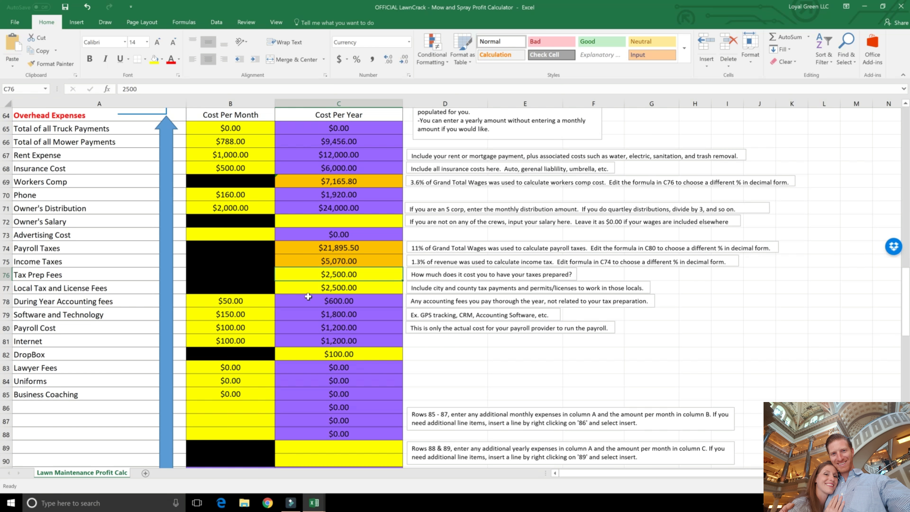
pyautogui.scroll(-1, 308, 296)
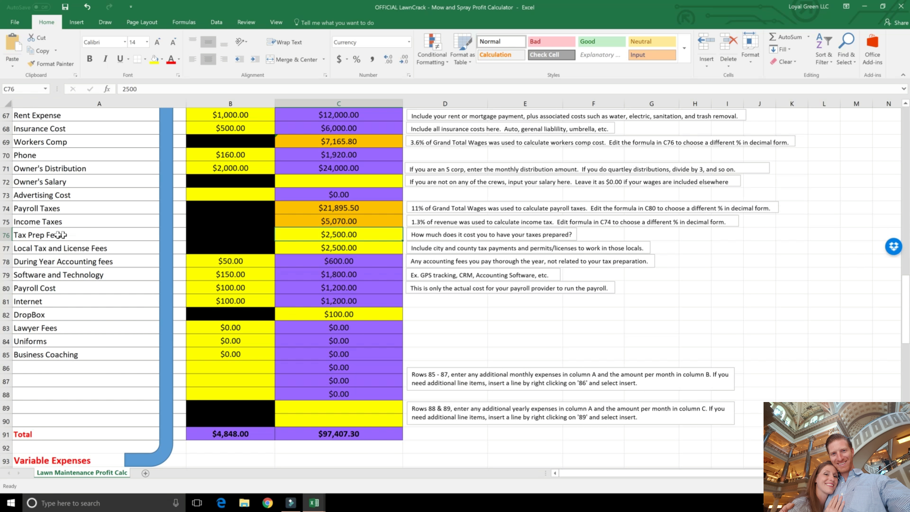
pyautogui.click(325, 248)
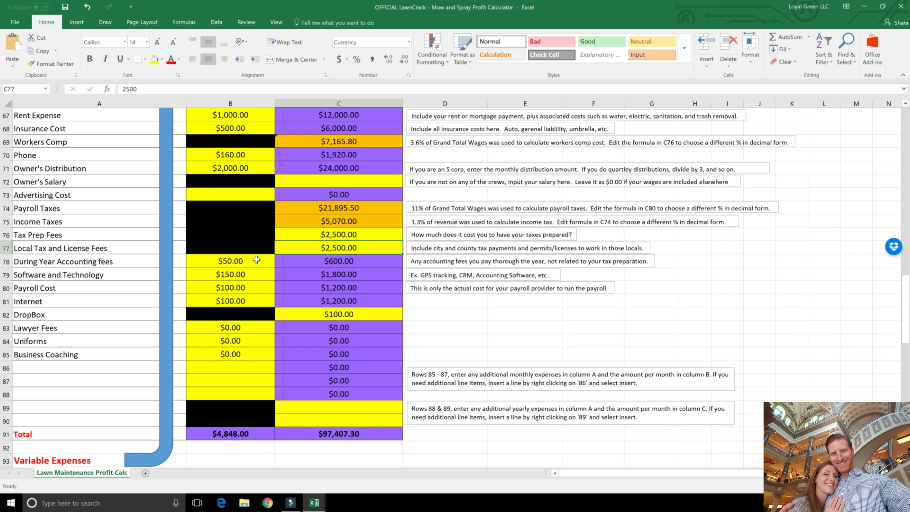
pyautogui.click(77, 263)
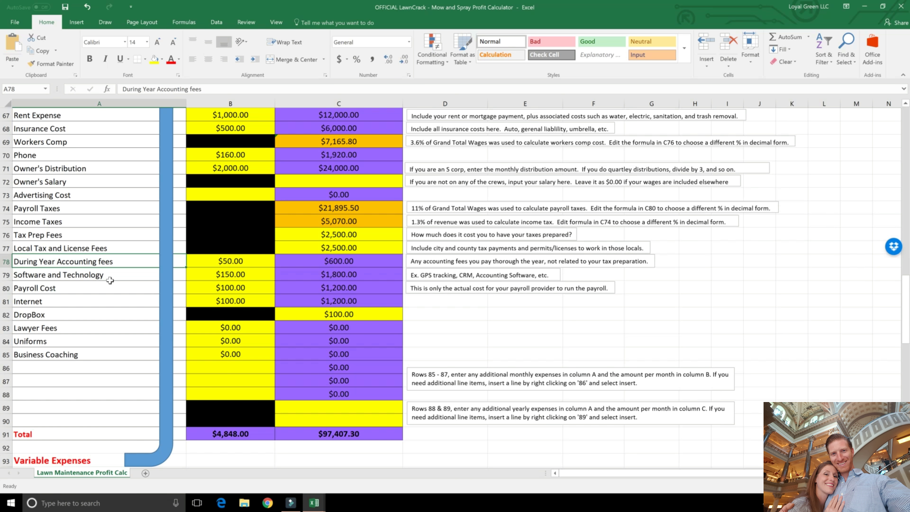
pyautogui.click(342, 260)
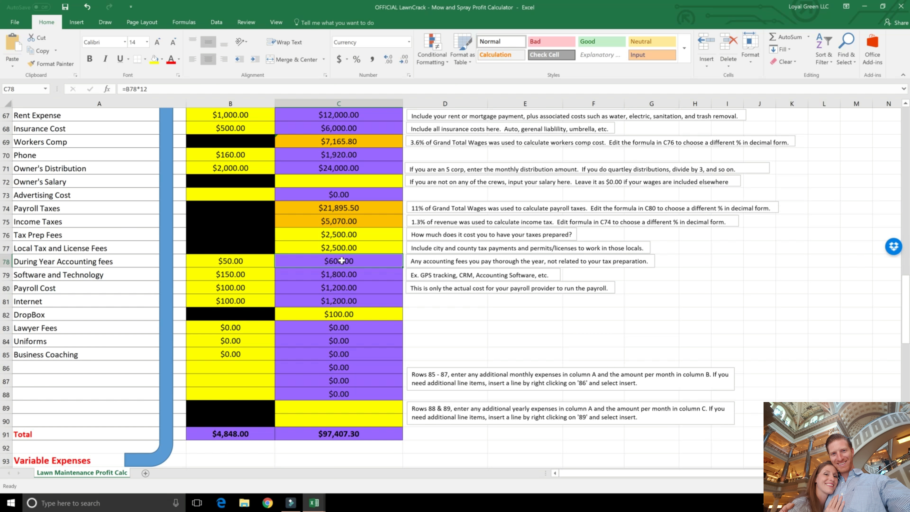
pyautogui.click(93, 276)
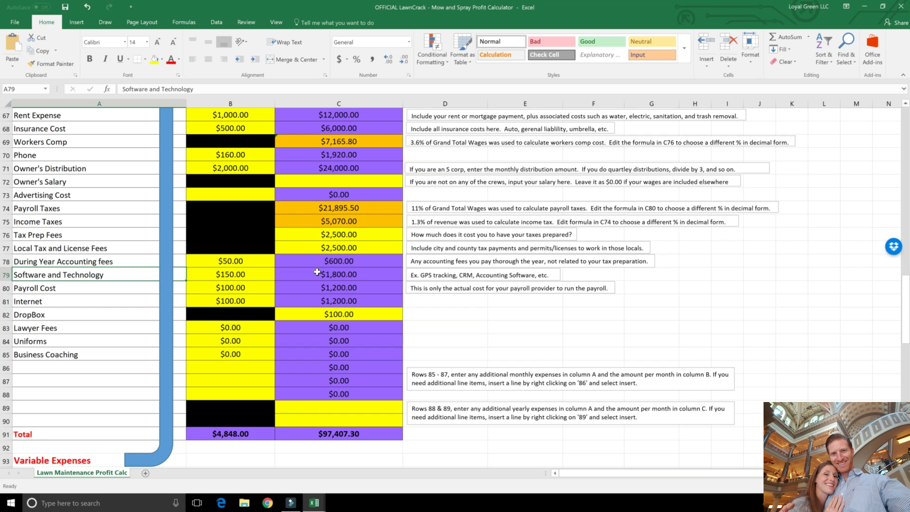
pyautogui.click(308, 274)
pyautogui.click(260, 275)
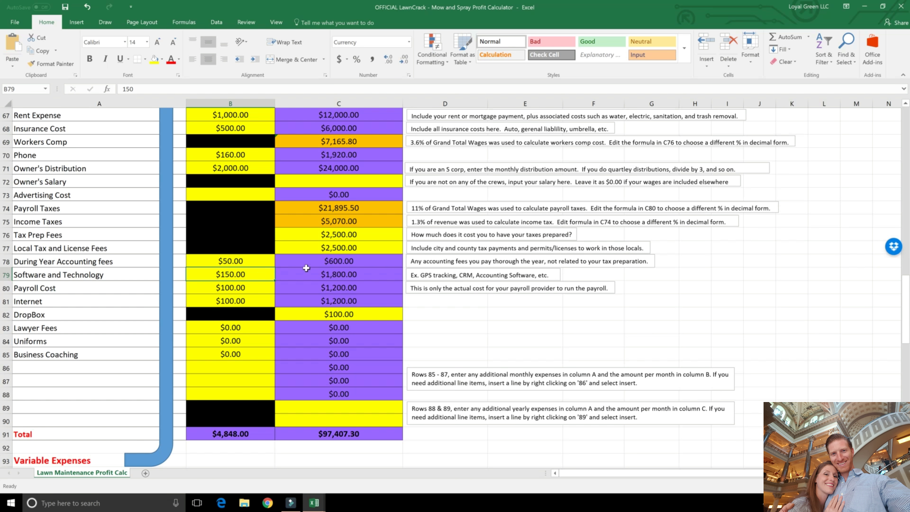
pyautogui.click(342, 275)
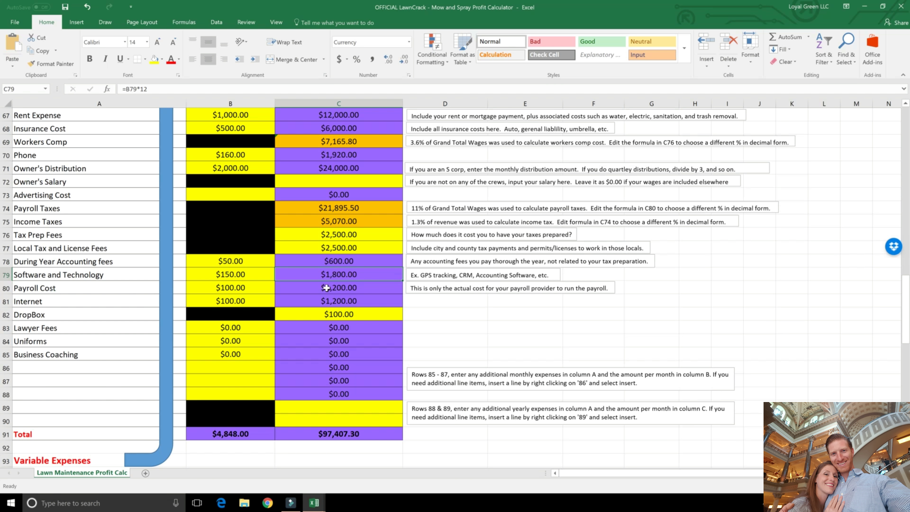
pyautogui.click(363, 288)
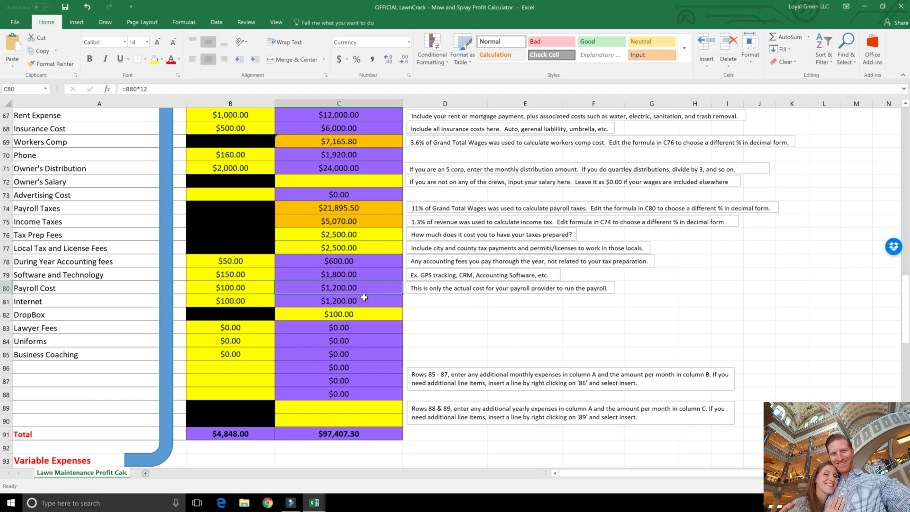
pyautogui.click(364, 297)
pyautogui.click(350, 313)
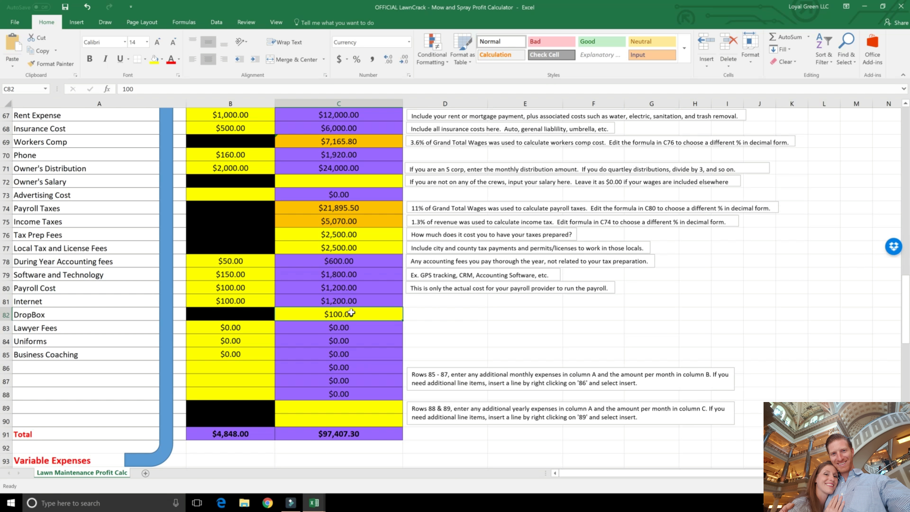
pyautogui.scroll(-2, 346, 316)
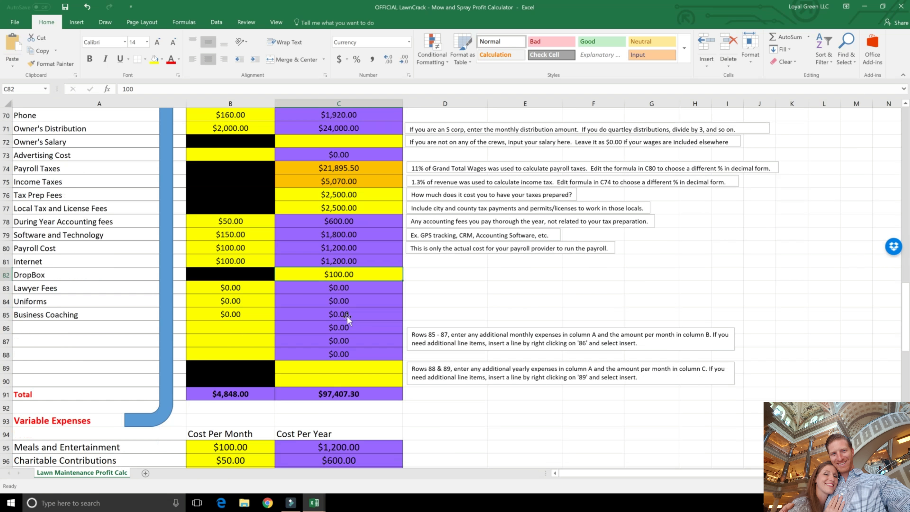
pyautogui.click(230, 248)
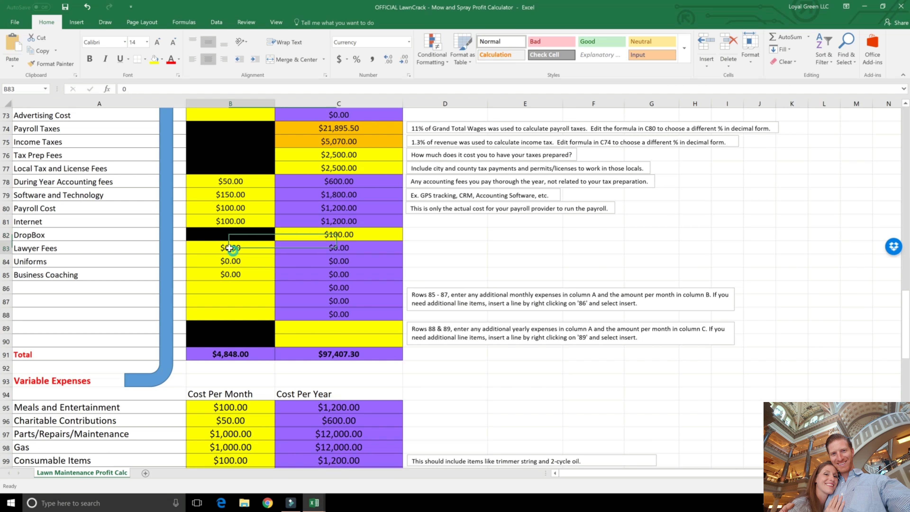
pyautogui.click(235, 259)
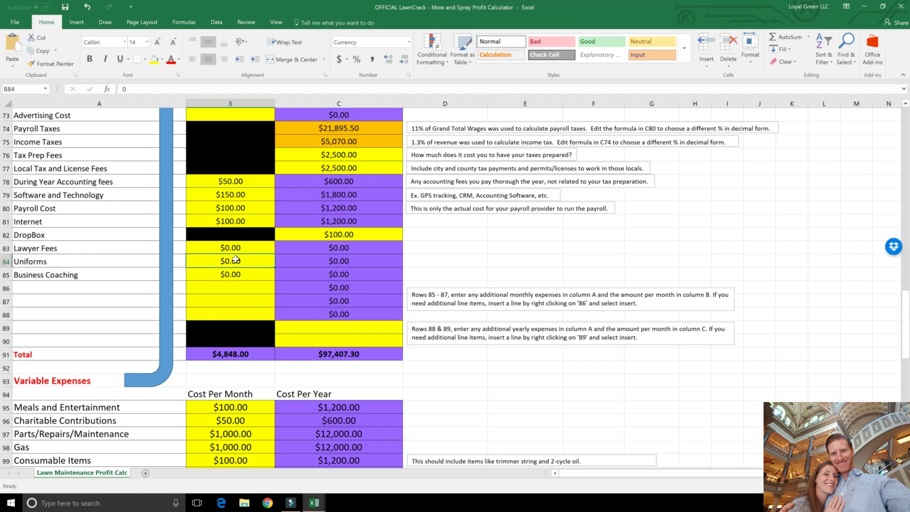
pyautogui.click(223, 273)
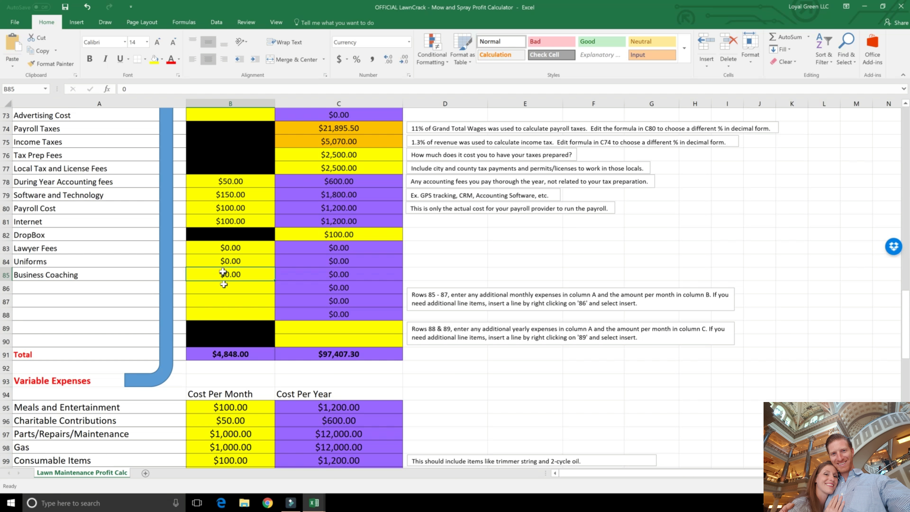
pyautogui.click(240, 274)
pyautogui.click(305, 275)
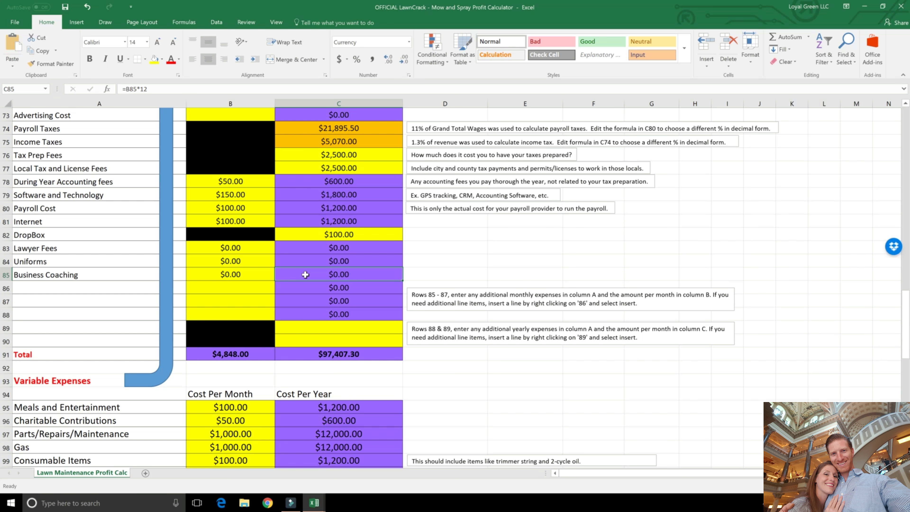
pyautogui.click(231, 272)
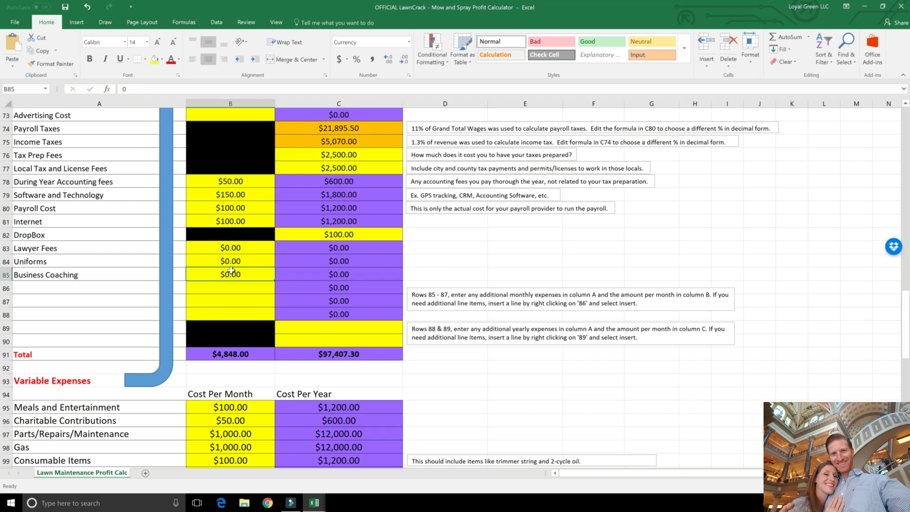
pyautogui.scroll(-2, 301, 267)
pyautogui.scroll(-2, 301, 267)
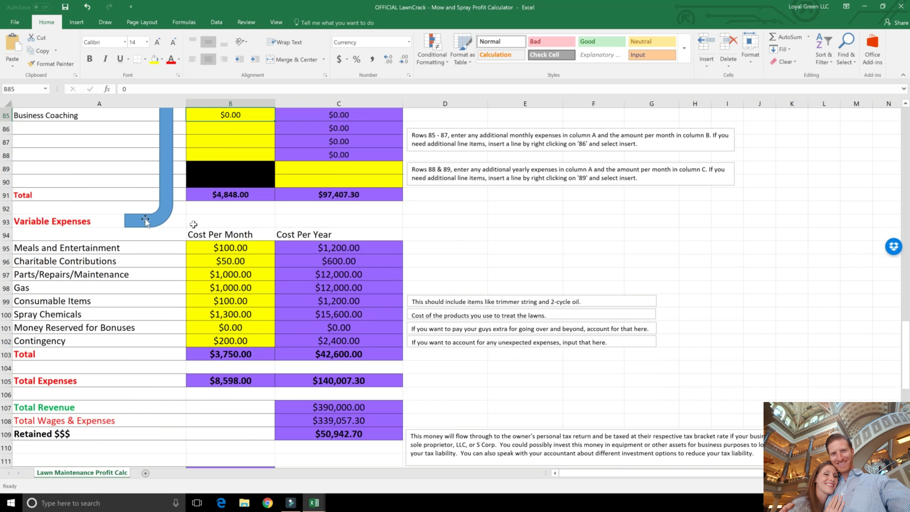
pyautogui.scroll(2, 191, 223)
pyautogui.click(312, 279)
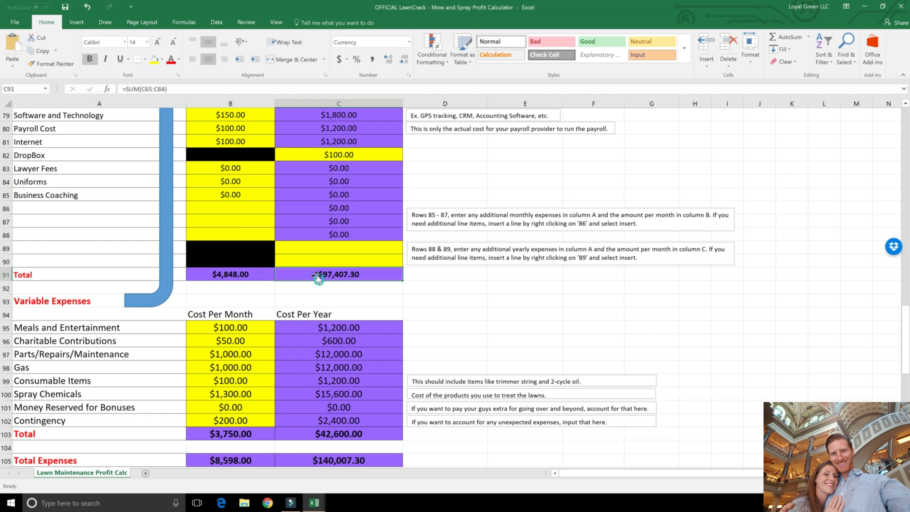
pyautogui.scroll(-3, 333, 301)
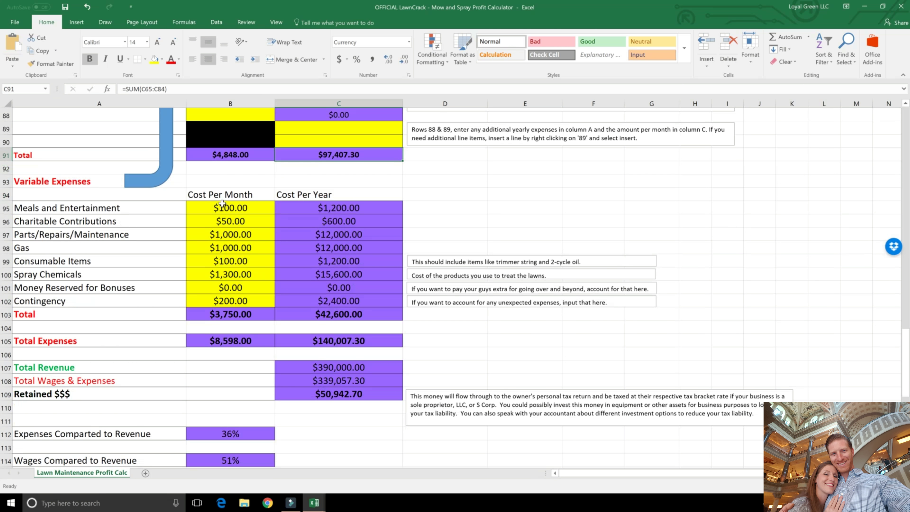
pyautogui.click(229, 207)
pyautogui.click(337, 207)
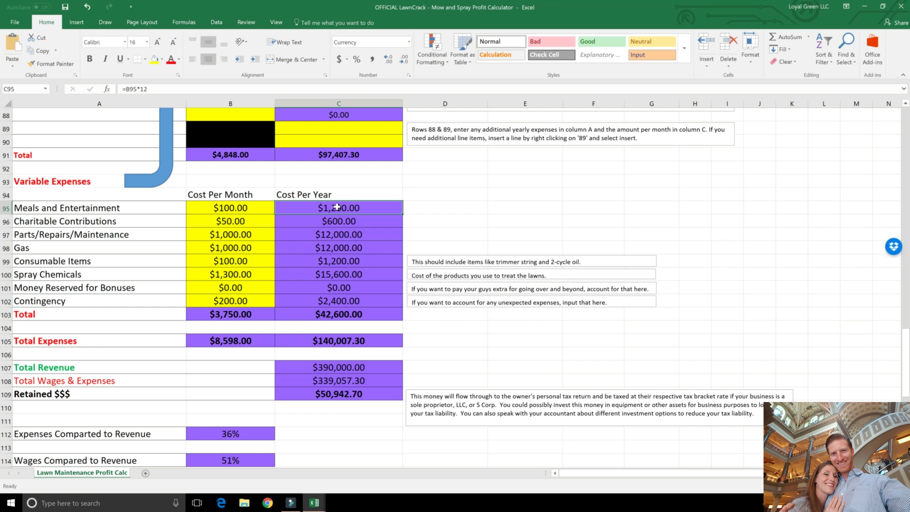
pyautogui.click(329, 219)
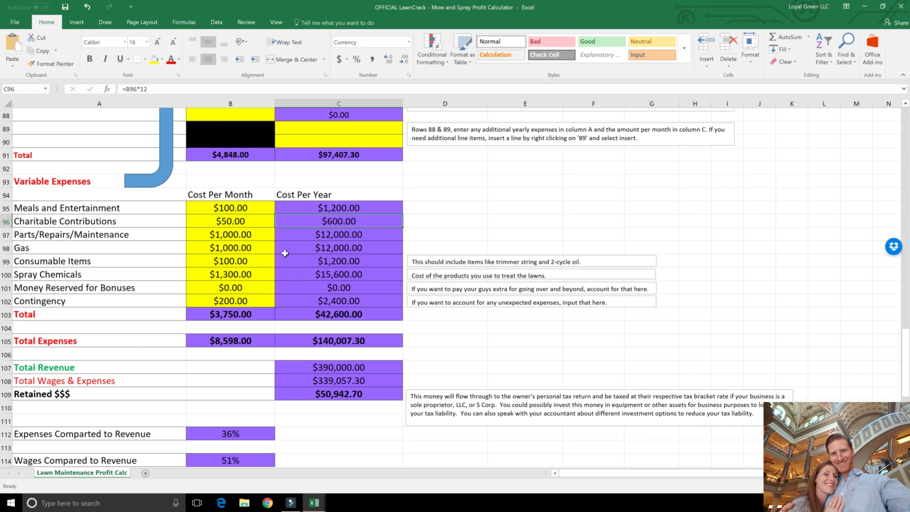
pyautogui.click(386, 231)
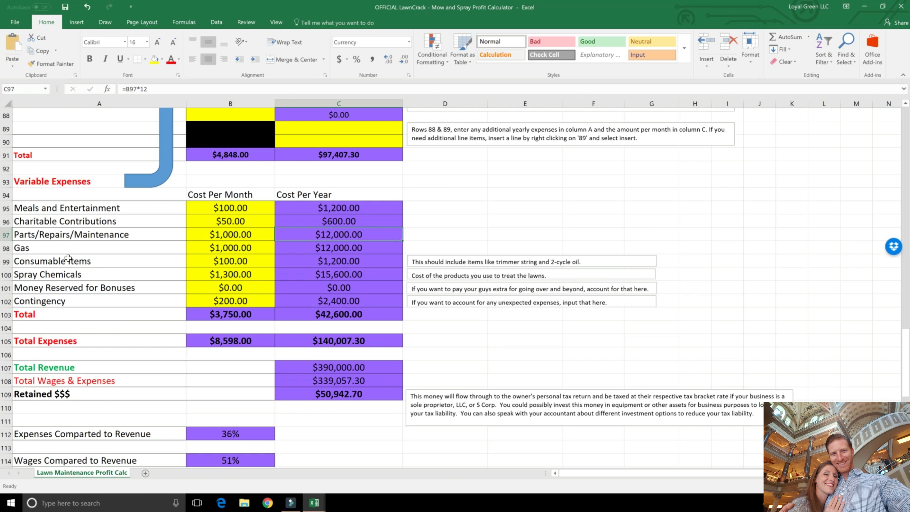
pyautogui.click(343, 247)
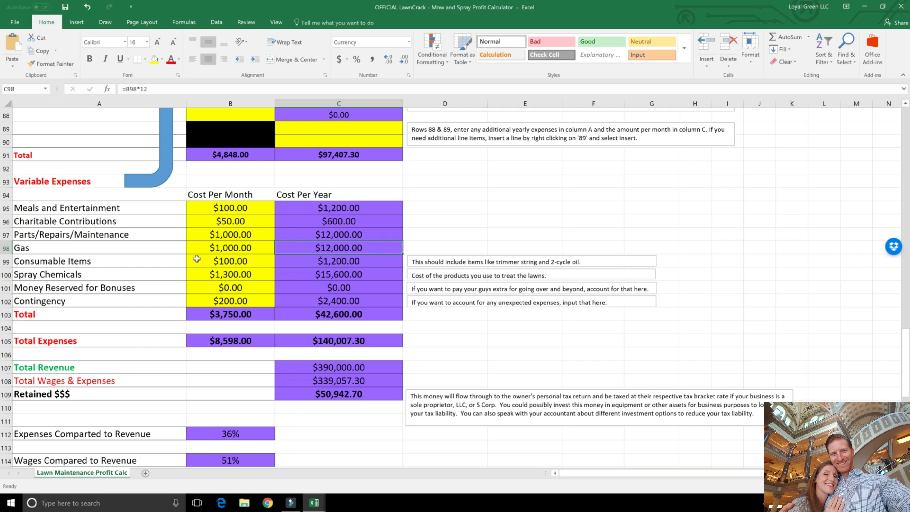
pyautogui.click(76, 233)
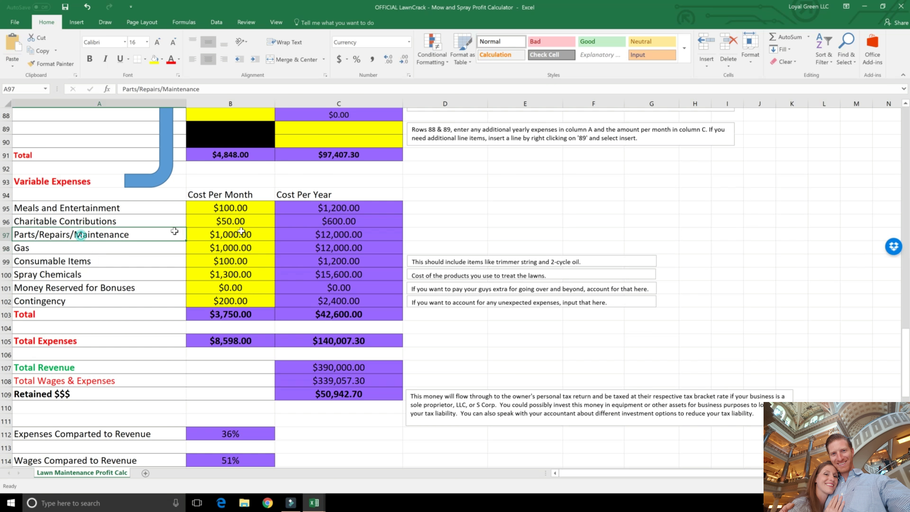
pyautogui.click(65, 258)
pyautogui.click(314, 258)
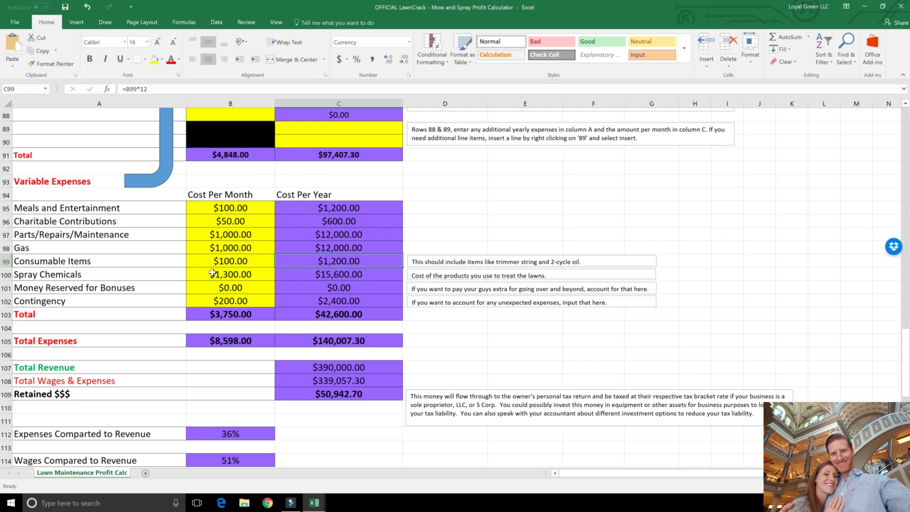
pyautogui.click(337, 275)
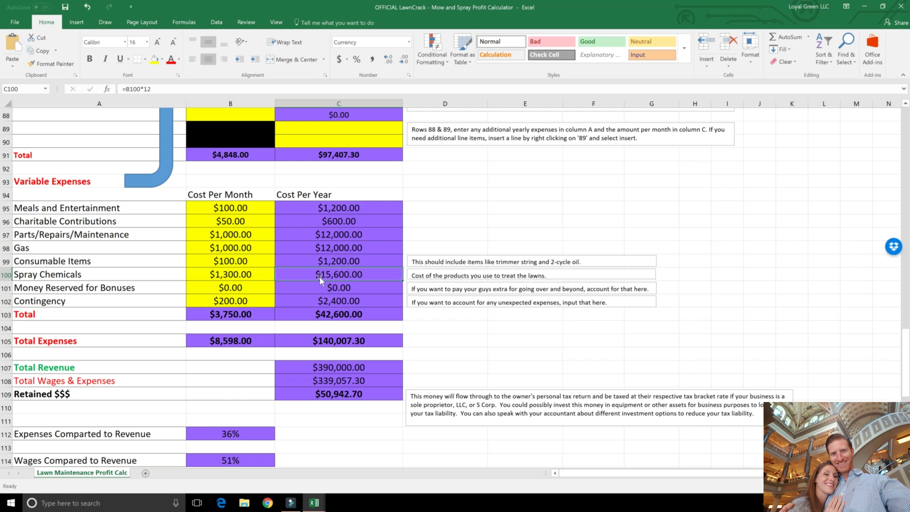
pyautogui.click(123, 283)
pyautogui.moveTo(212, 288); pyautogui.dragTo(323, 288)
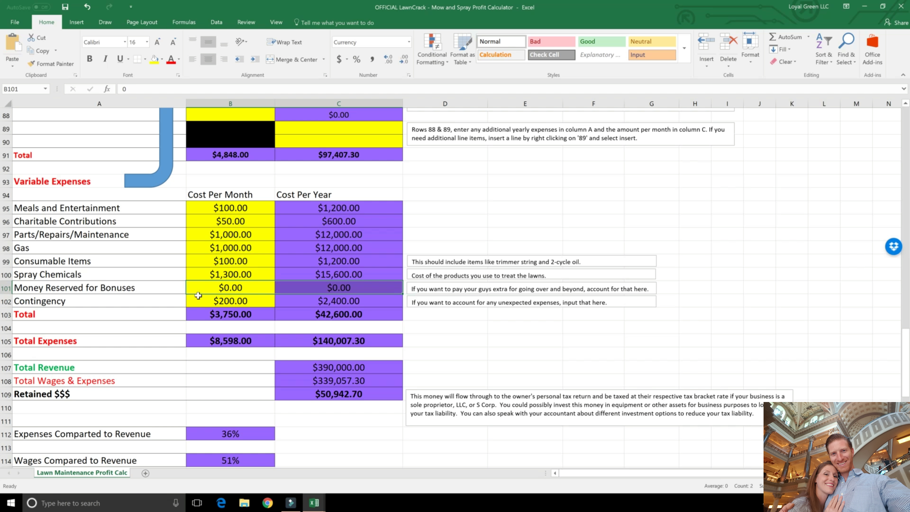
pyautogui.click(198, 295)
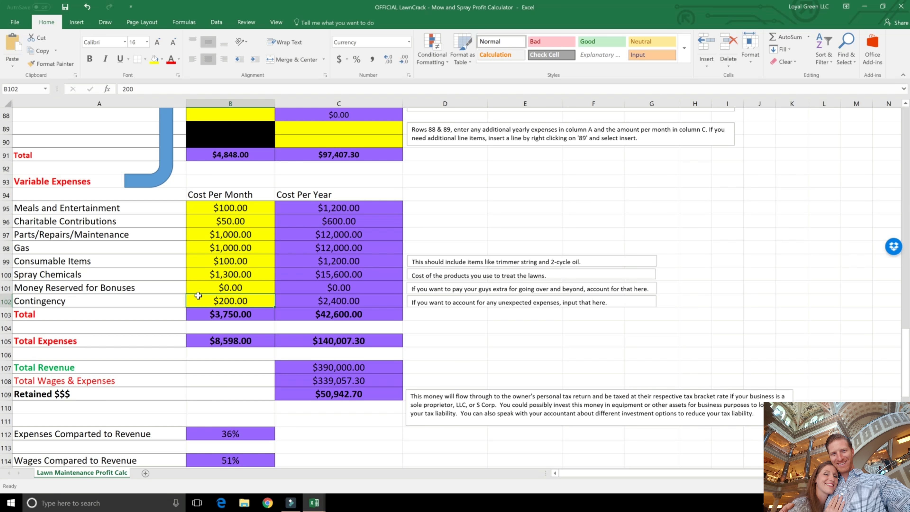
pyautogui.scroll(1, 198, 295)
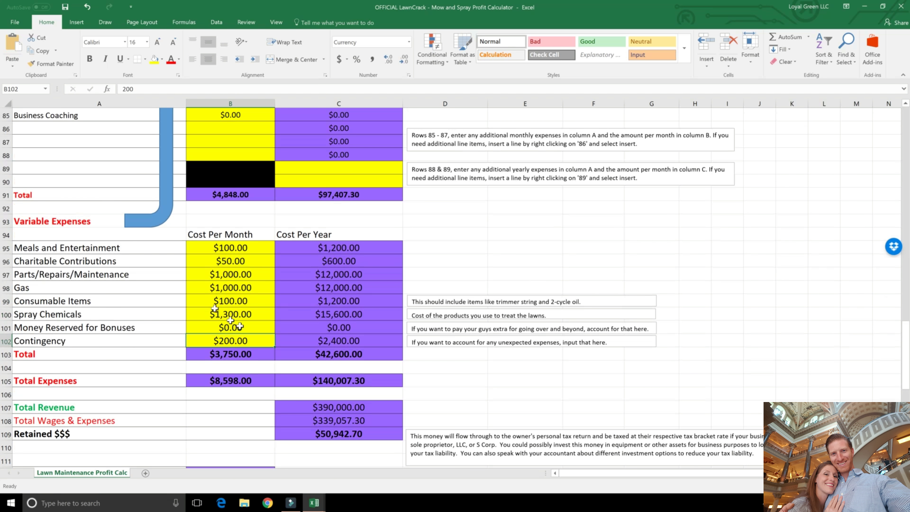
pyautogui.click(126, 340)
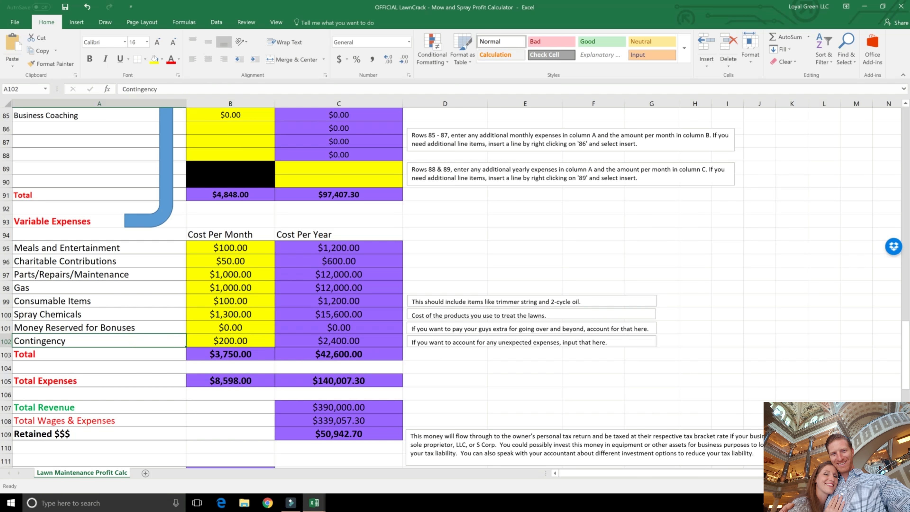
pyautogui.click(354, 339)
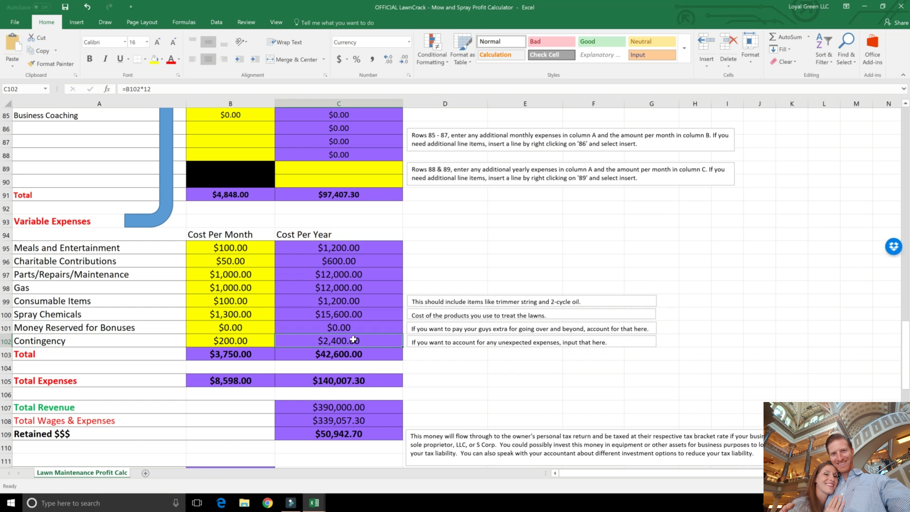
pyautogui.click(342, 356)
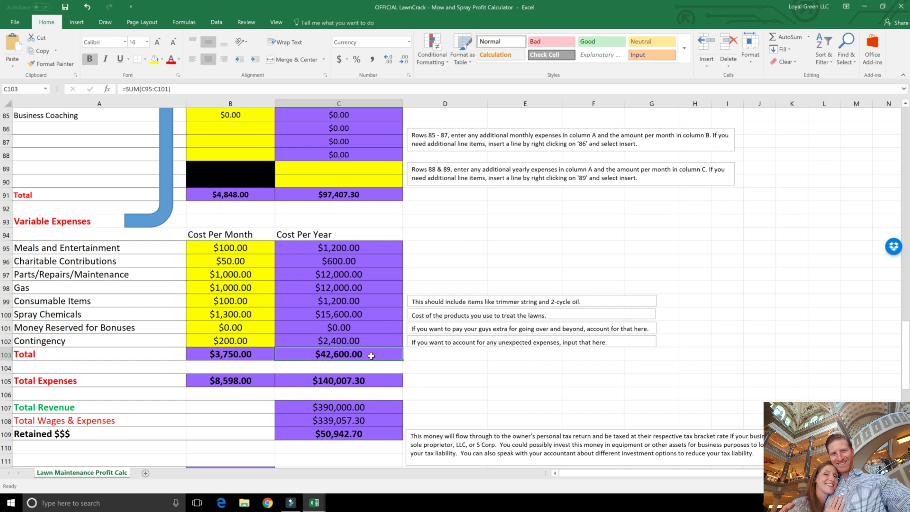
pyautogui.scroll(-1, 371, 355)
pyautogui.click(342, 340)
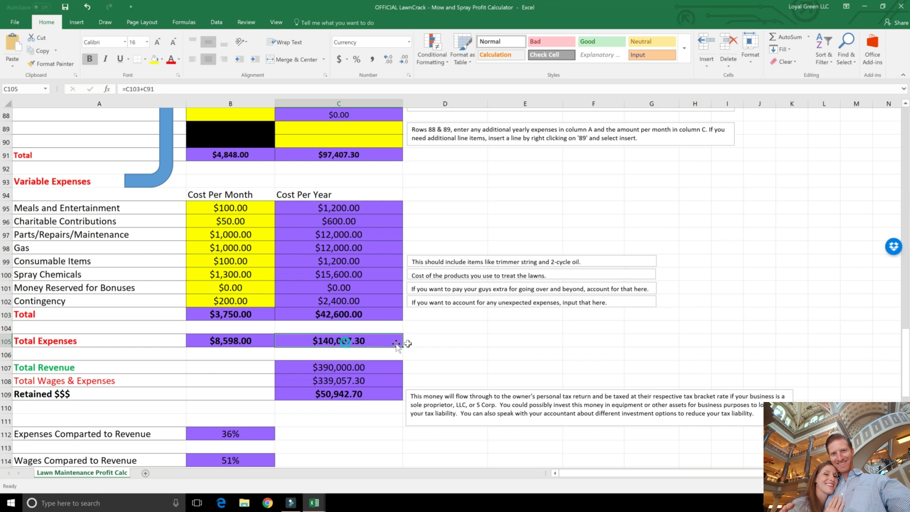
pyautogui.click(377, 364)
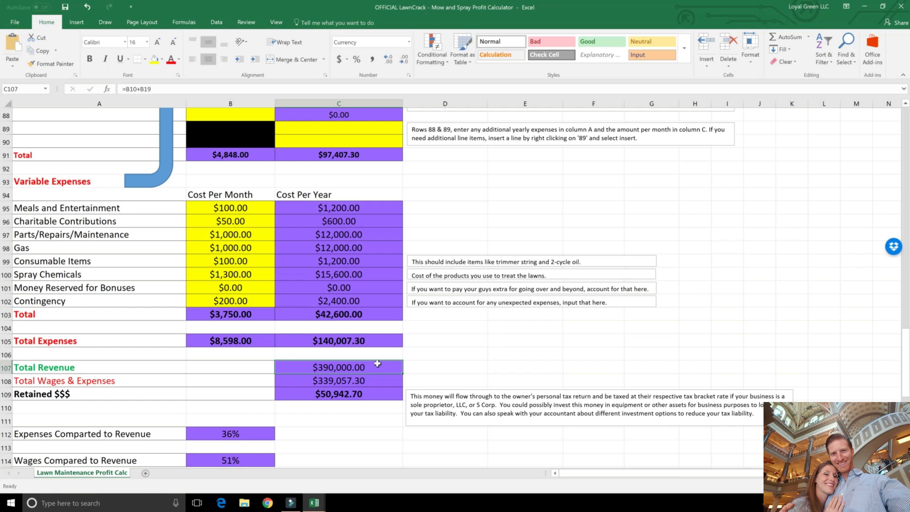
pyautogui.click(352, 380)
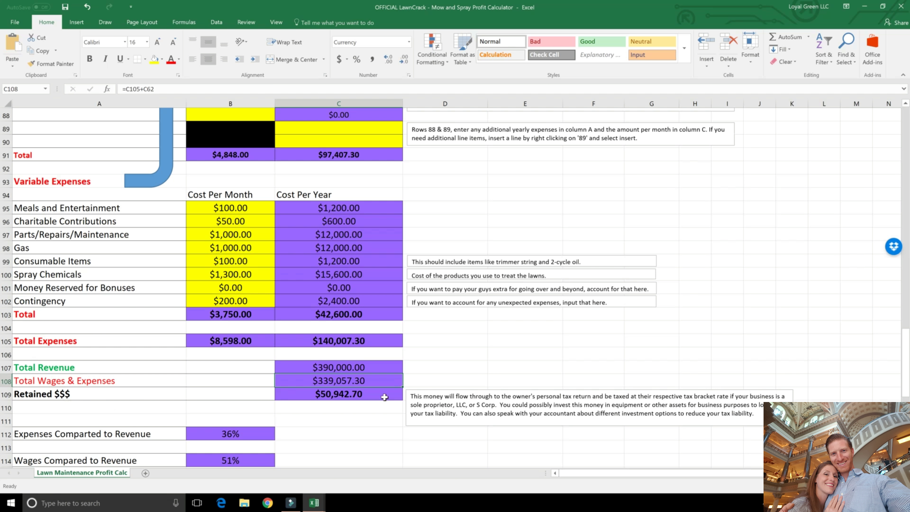
pyautogui.click(351, 394)
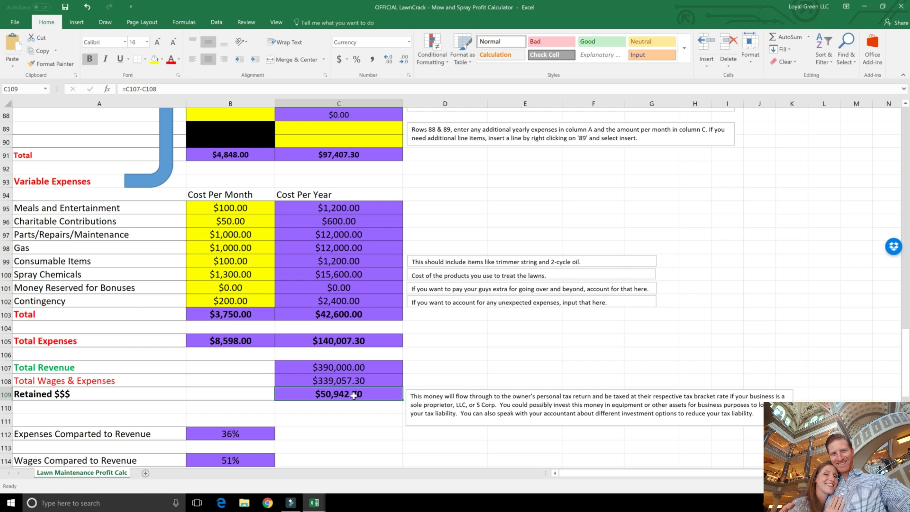
pyautogui.click(454, 377)
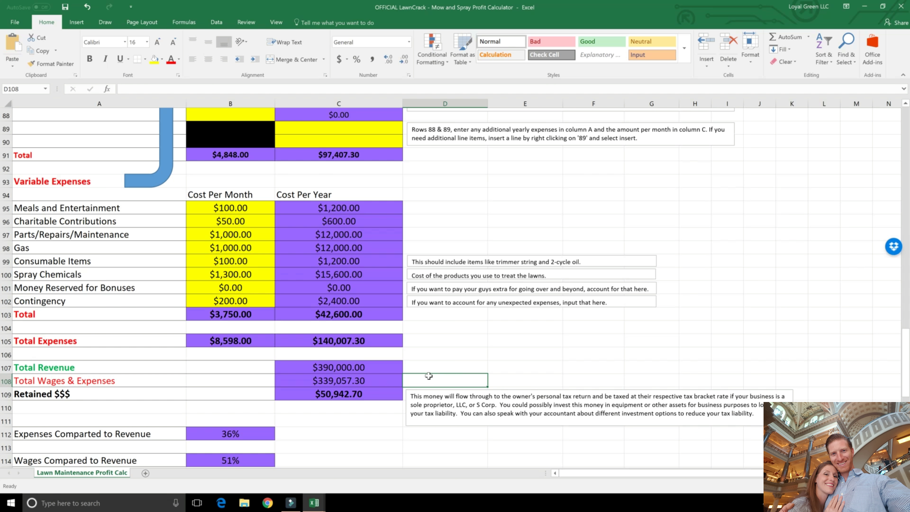
pyautogui.press('Left')
pyautogui.press('Down')
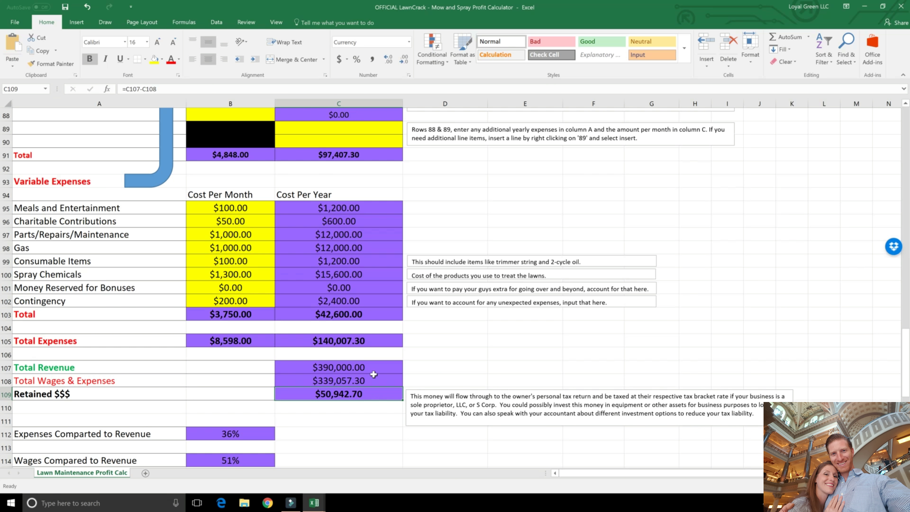
pyautogui.scroll(-2, 385, 346)
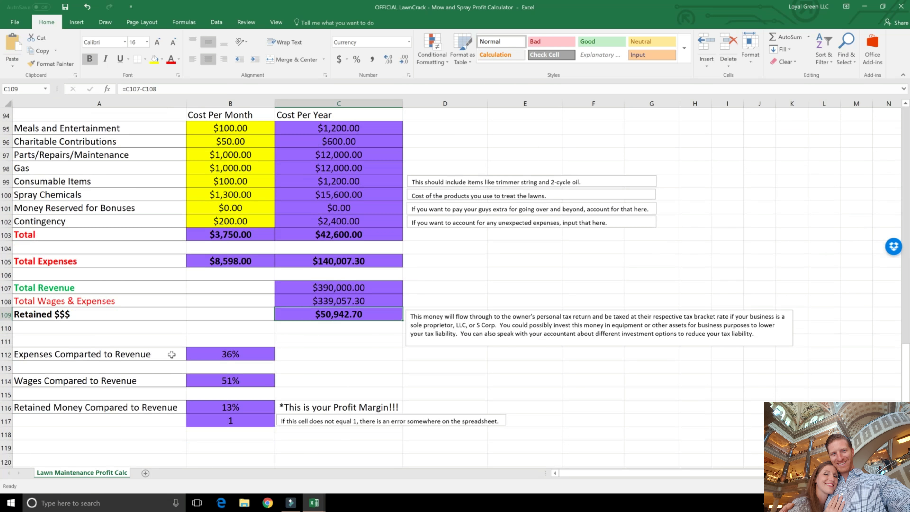
pyautogui.click(207, 354)
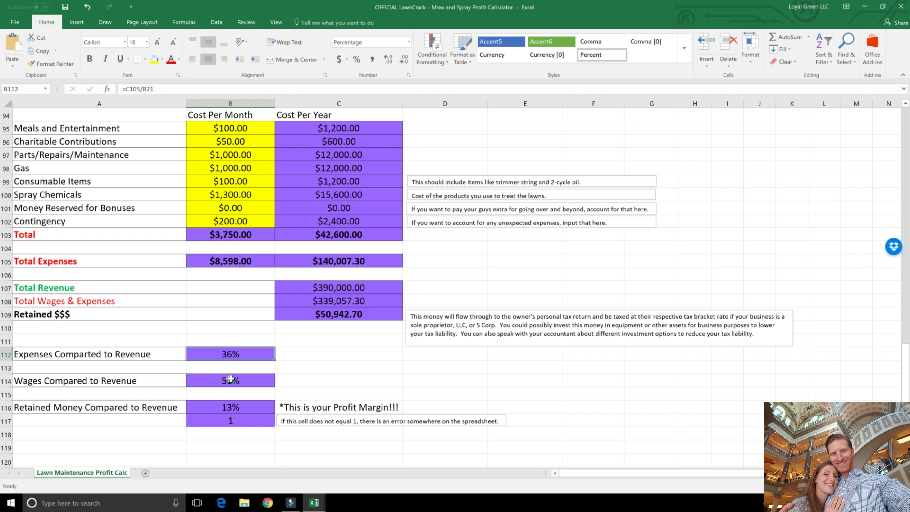
pyautogui.click(249, 380)
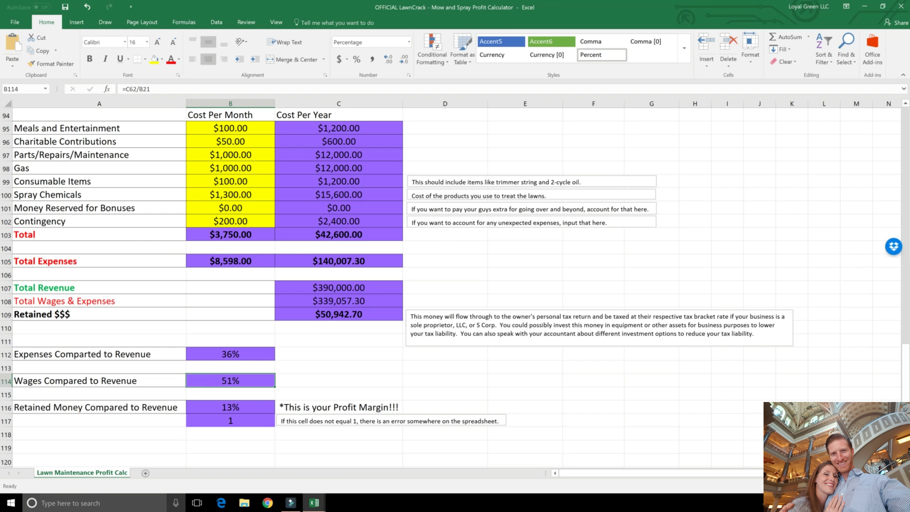
pyautogui.click(212, 406)
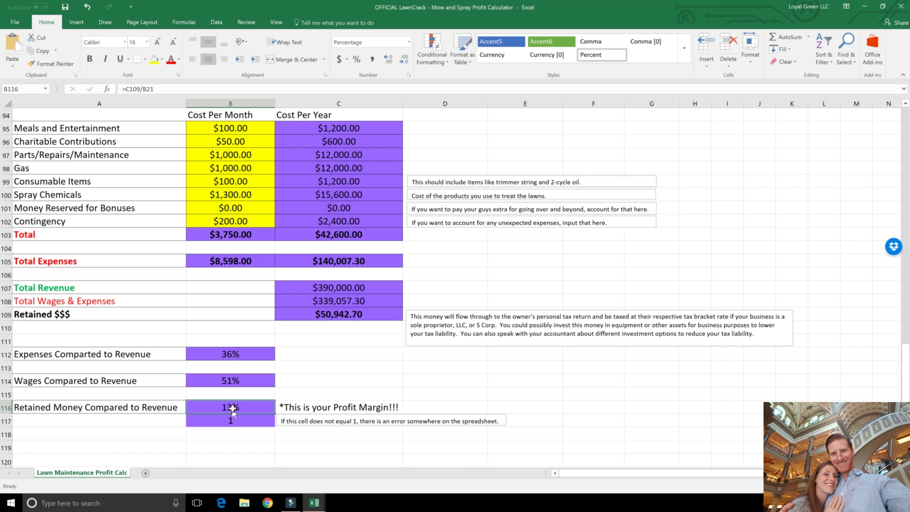
pyautogui.click(319, 405)
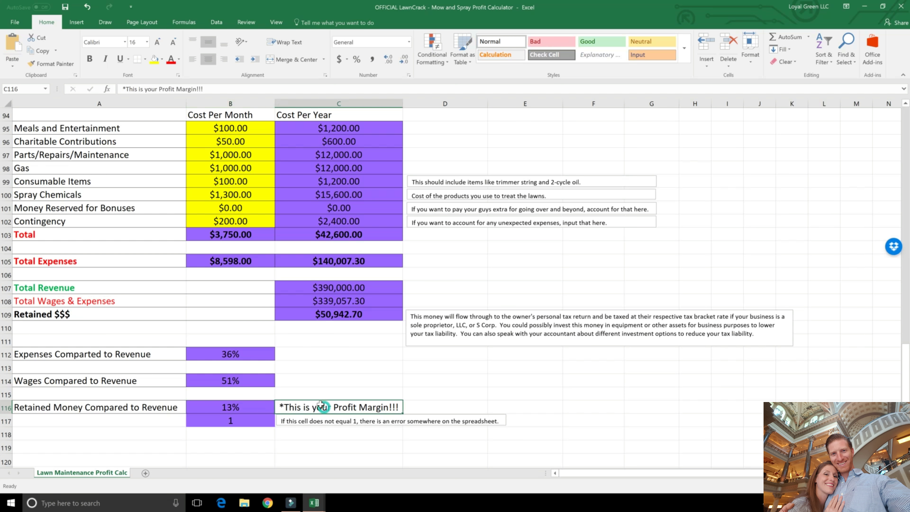
pyautogui.click(246, 412)
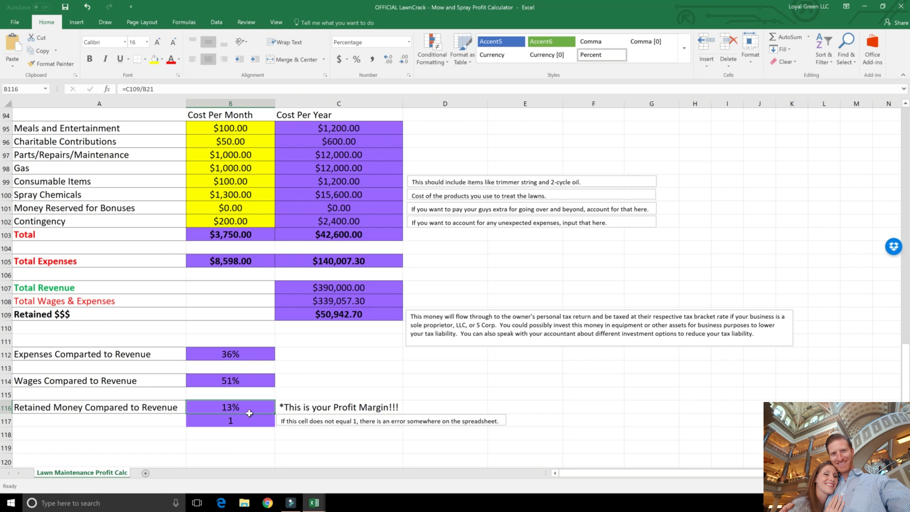
pyautogui.scroll(12, 249, 413)
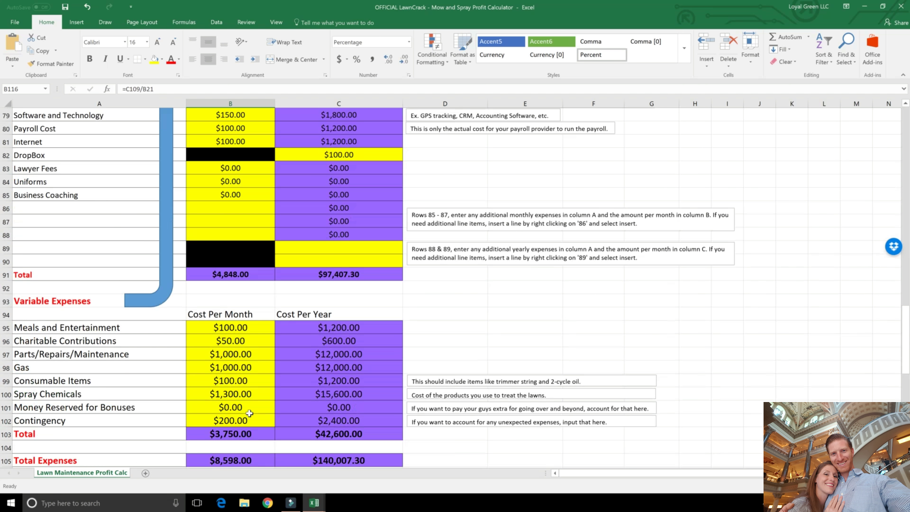
pyautogui.scroll(6, 250, 413)
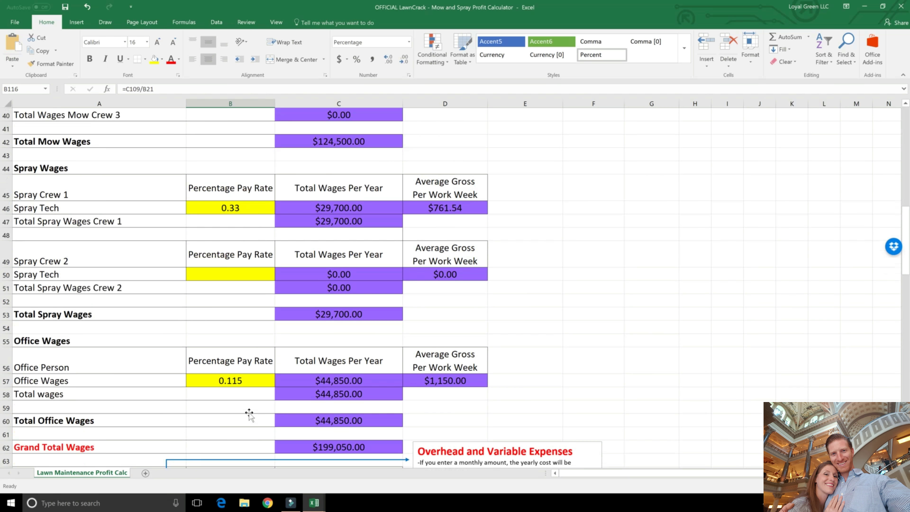
pyautogui.click(339, 382)
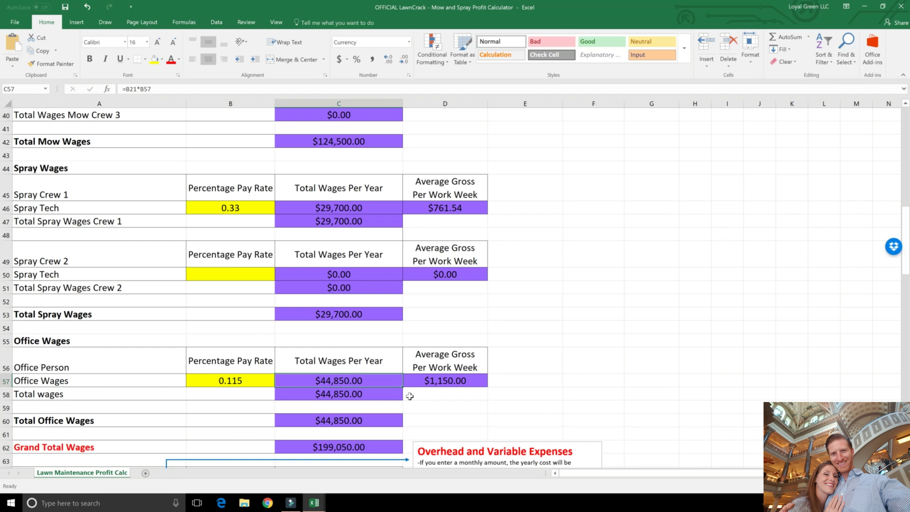
pyautogui.scroll(-1, 408, 396)
pyautogui.scroll(-4, 336, 316)
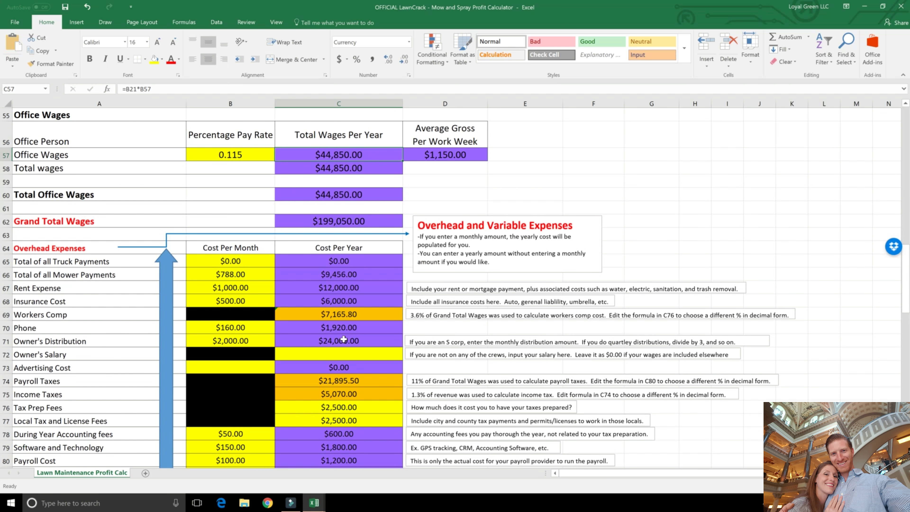
pyautogui.click(343, 339)
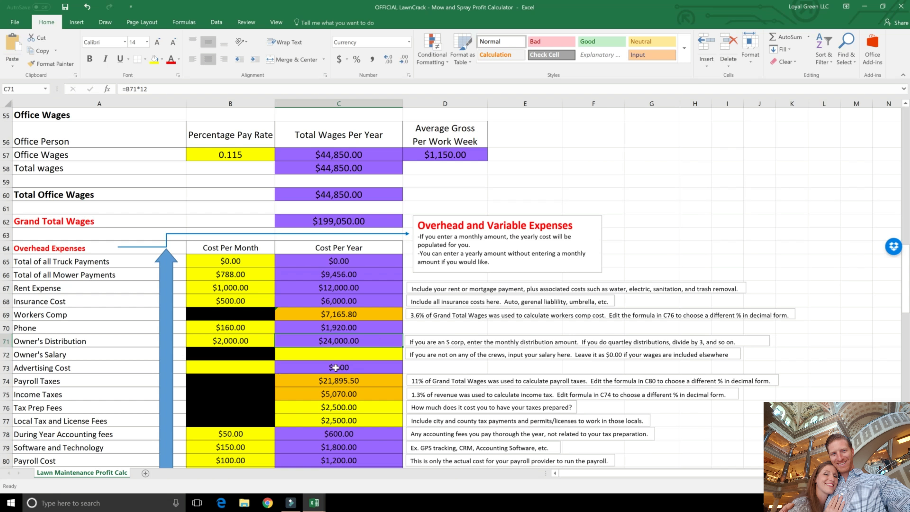
pyautogui.click(73, 288)
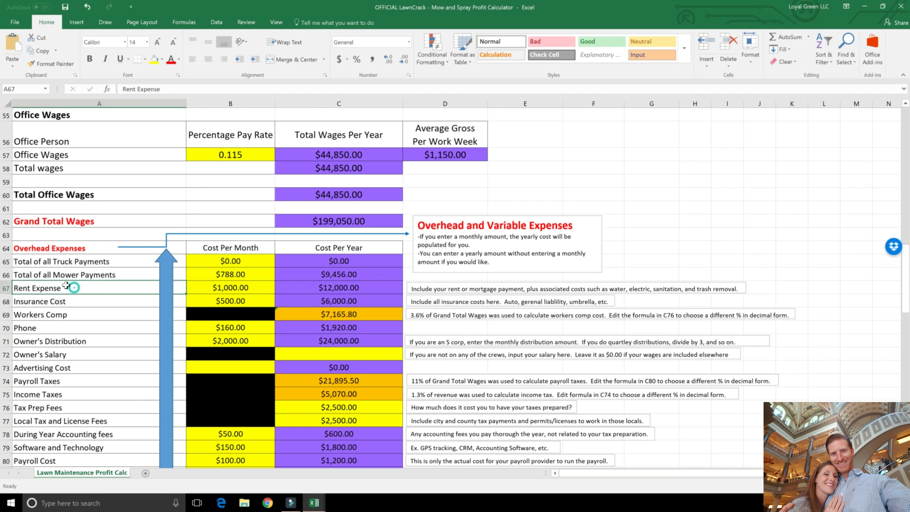
pyautogui.click(234, 285)
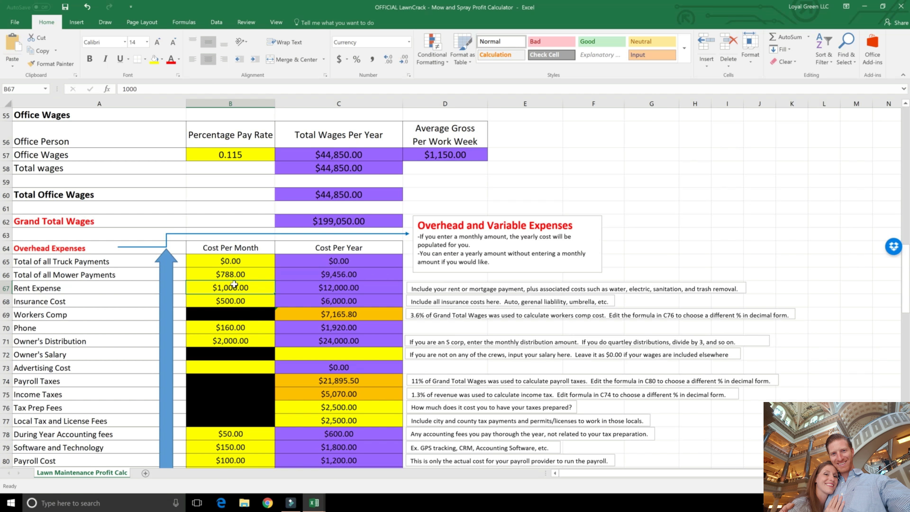
pyautogui.click(246, 301)
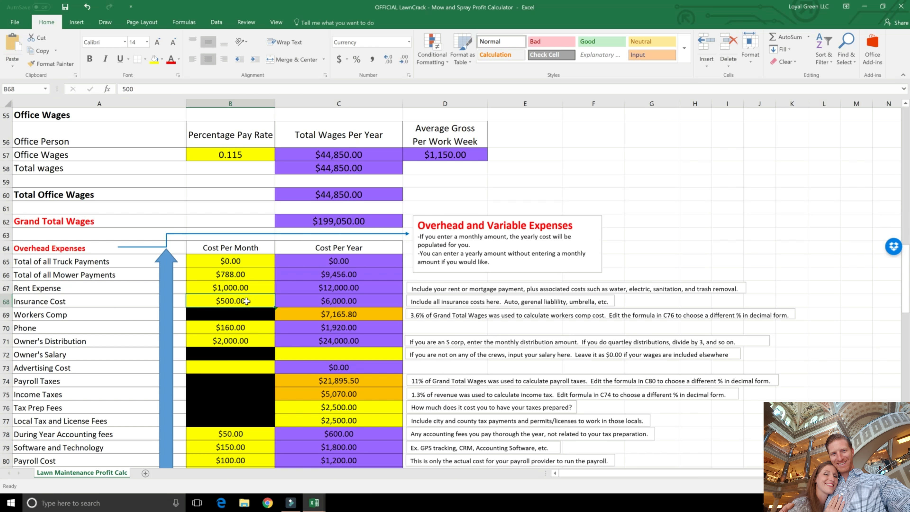
pyautogui.scroll(-1, 220, 314)
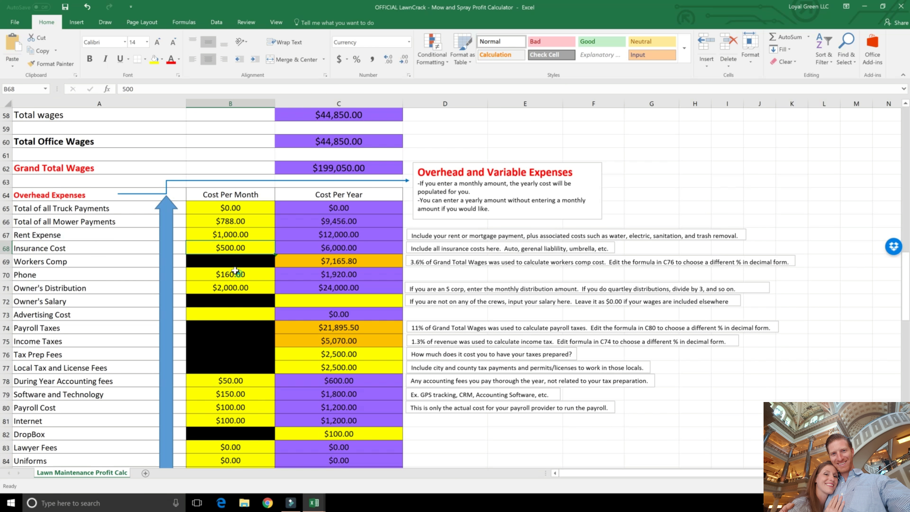
pyautogui.click(235, 271)
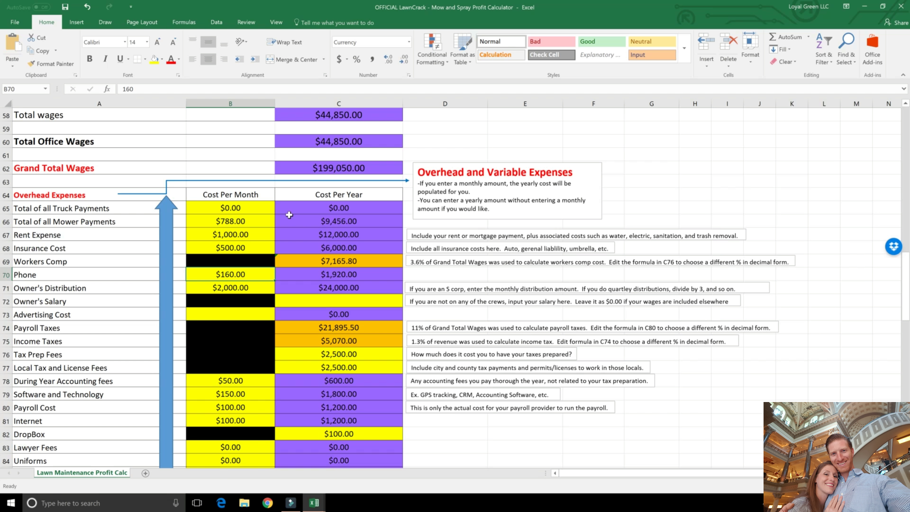
pyautogui.doubleClick(435, 8)
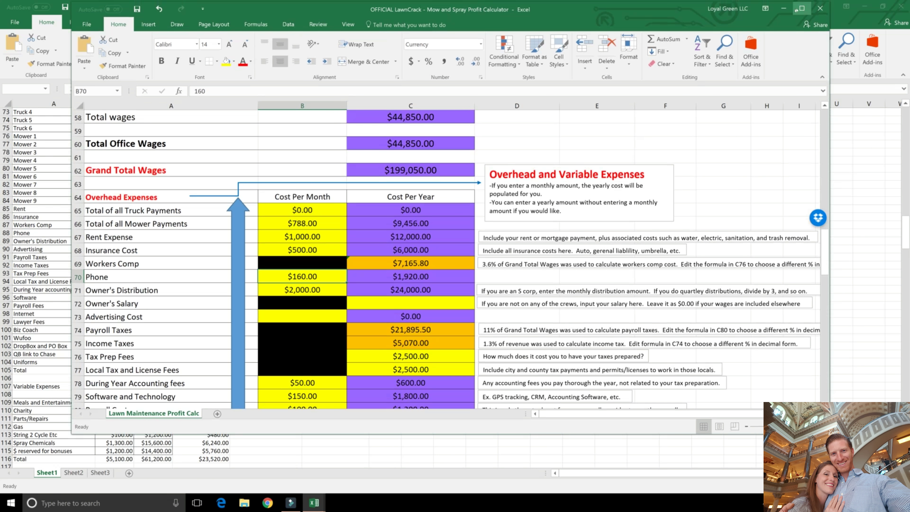
pyautogui.click(795, 8)
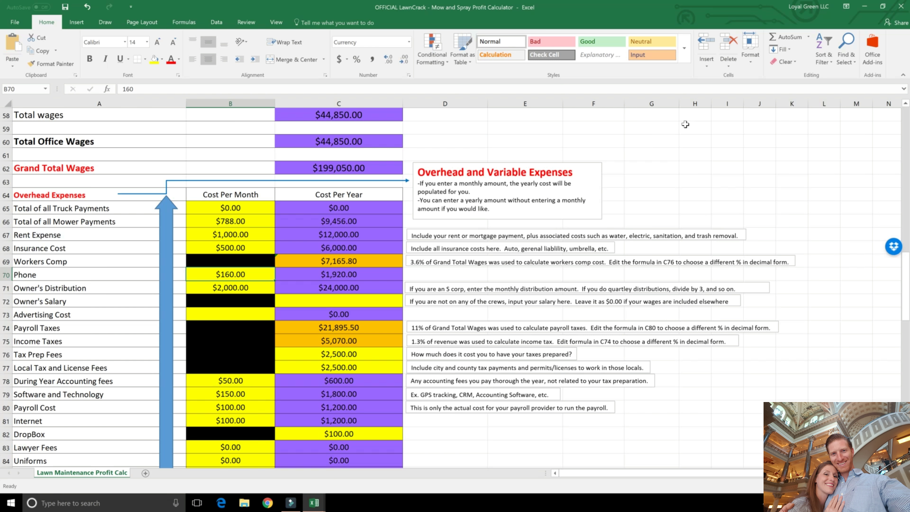